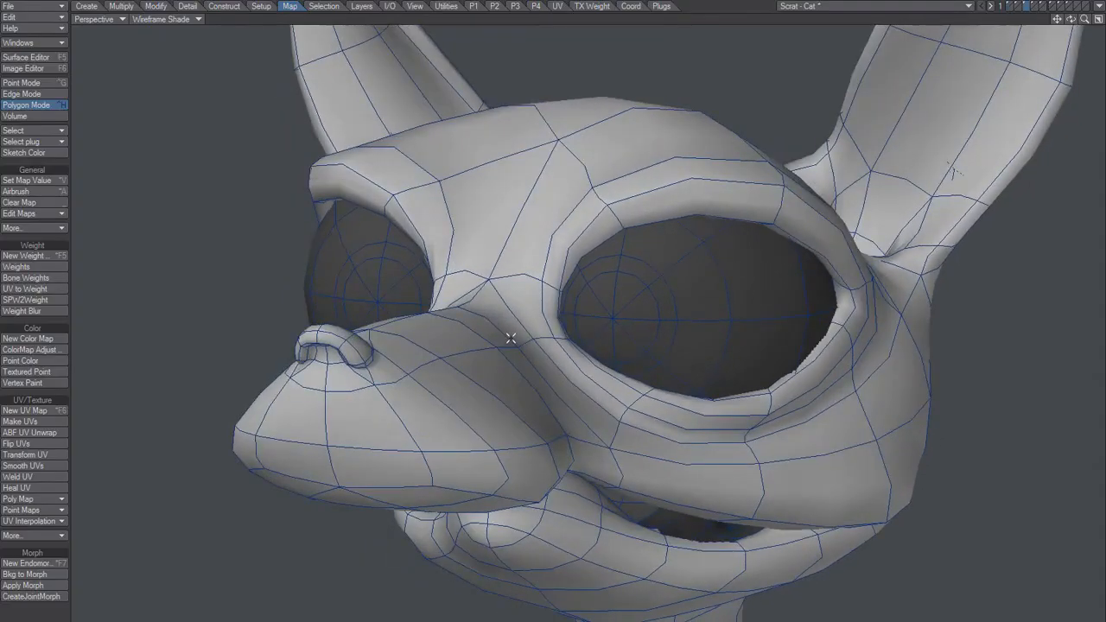
# Switch to layer 4 with the vertex-coloured head and open the Surface Editor.
pyautogui.press('4')
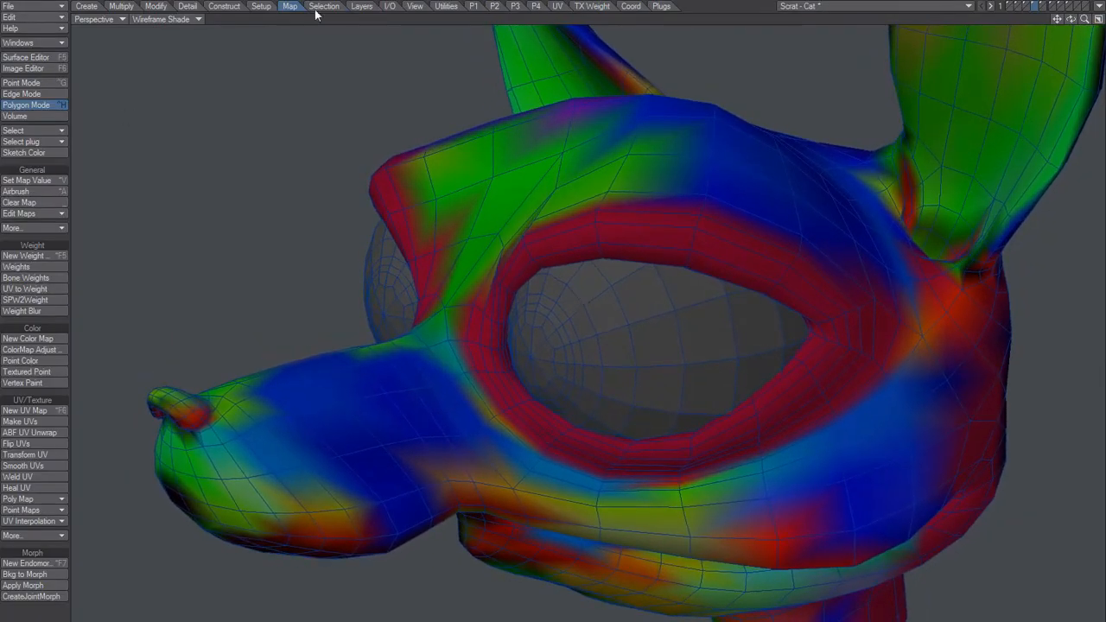
pyautogui.click(261, 7)
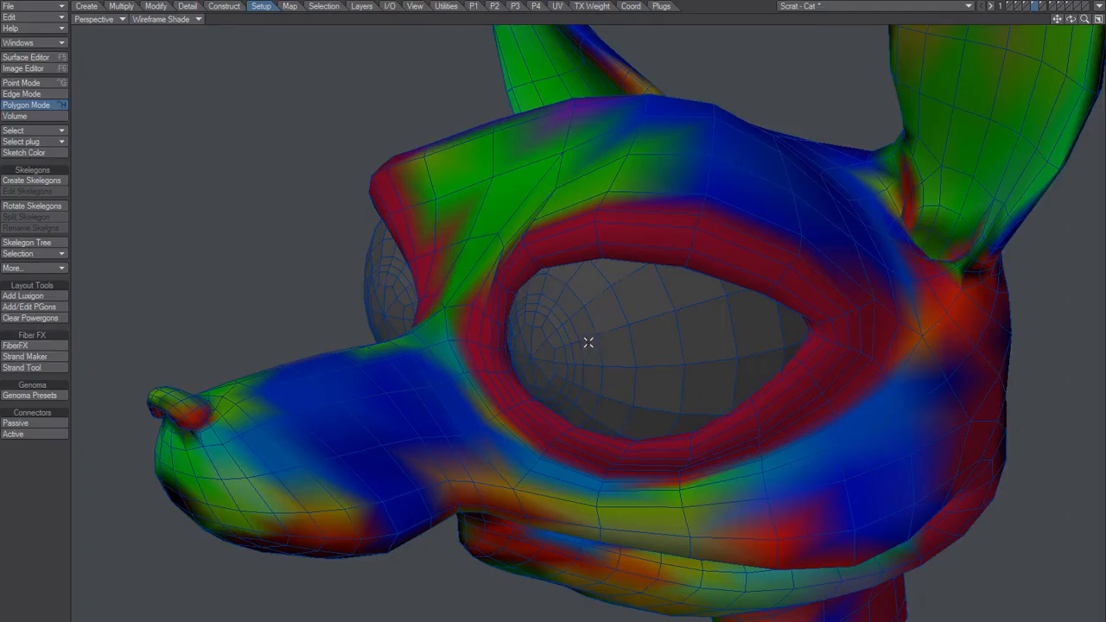
pyautogui.press('F5')
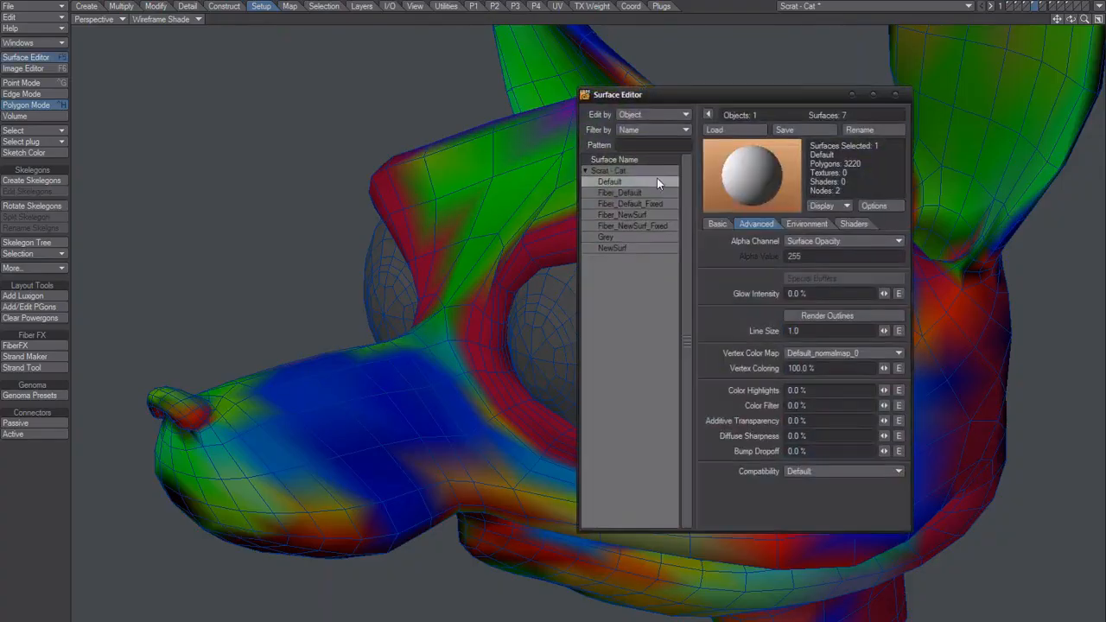
# Set the Default surface's Vertex Coloring to 0% and move the Surface Editor away from the face.
pyautogui.moveTo(818, 368); pyautogui.dragTo(683, 356)
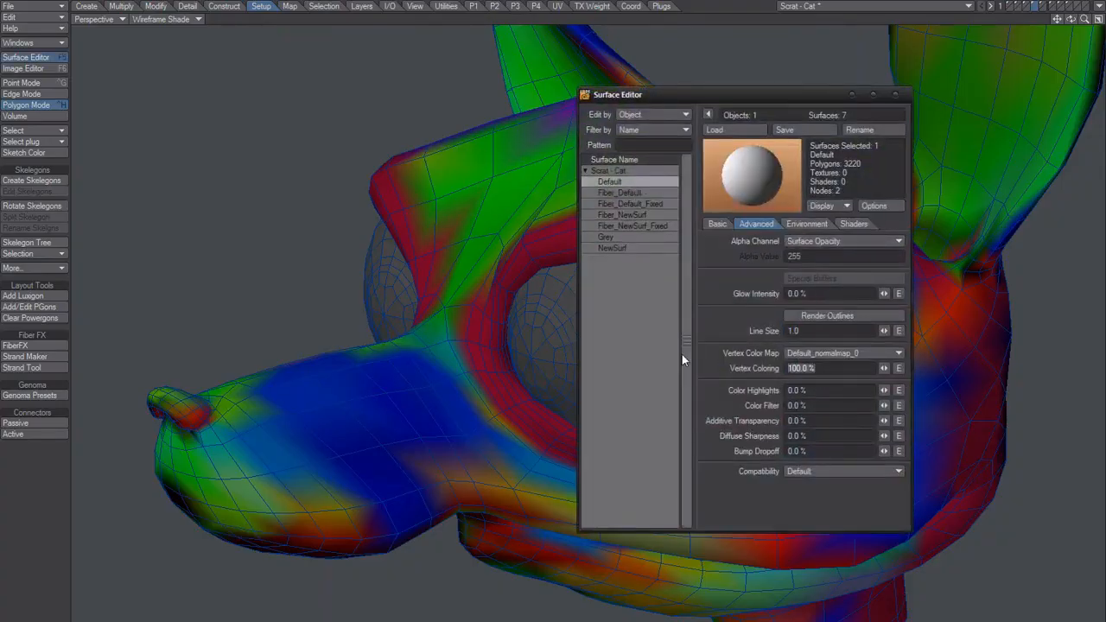
pyautogui.write('0')
pyautogui.press('Tab')
pyautogui.click(722, 325)
pyautogui.moveTo(705, 92); pyautogui.dragTo(751, 75)
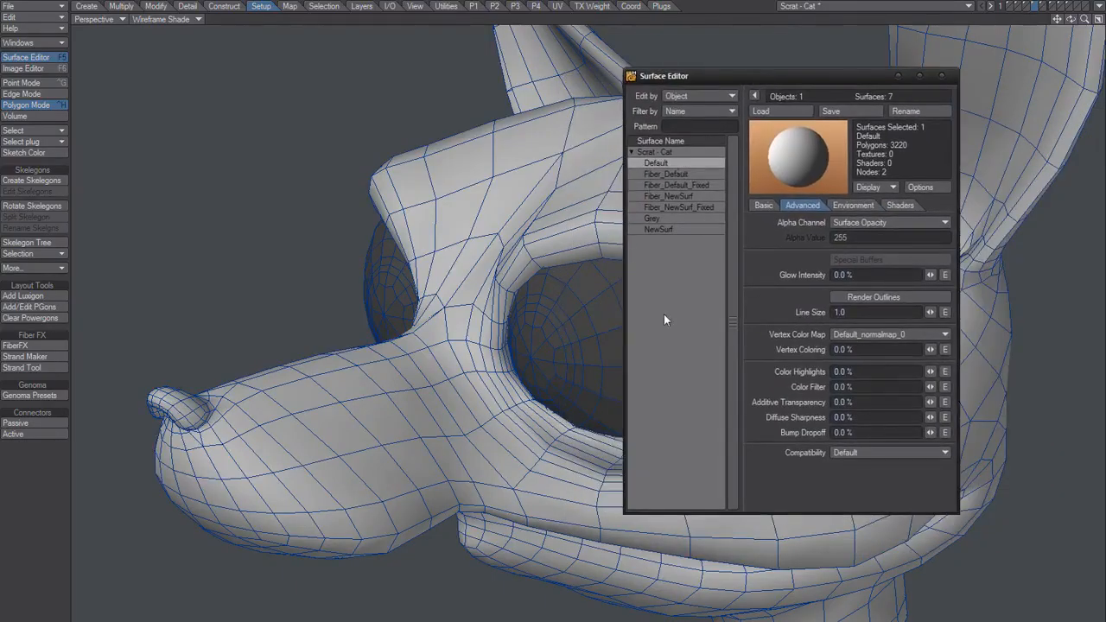
# Keep Default_normalmap_0 as the Default surface's vertex color map and set its Vertex Coloring to 100%.
pyautogui.click(864, 333)
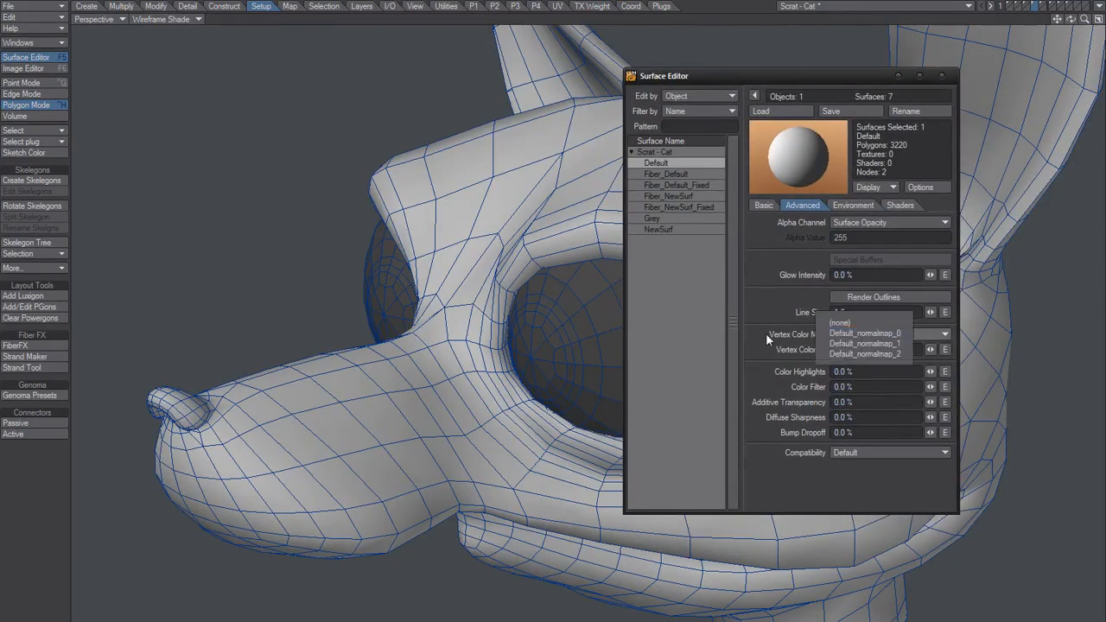
pyautogui.click(841, 349)
pyautogui.write('100')
pyautogui.press('Tab')
pyautogui.click(769, 309)
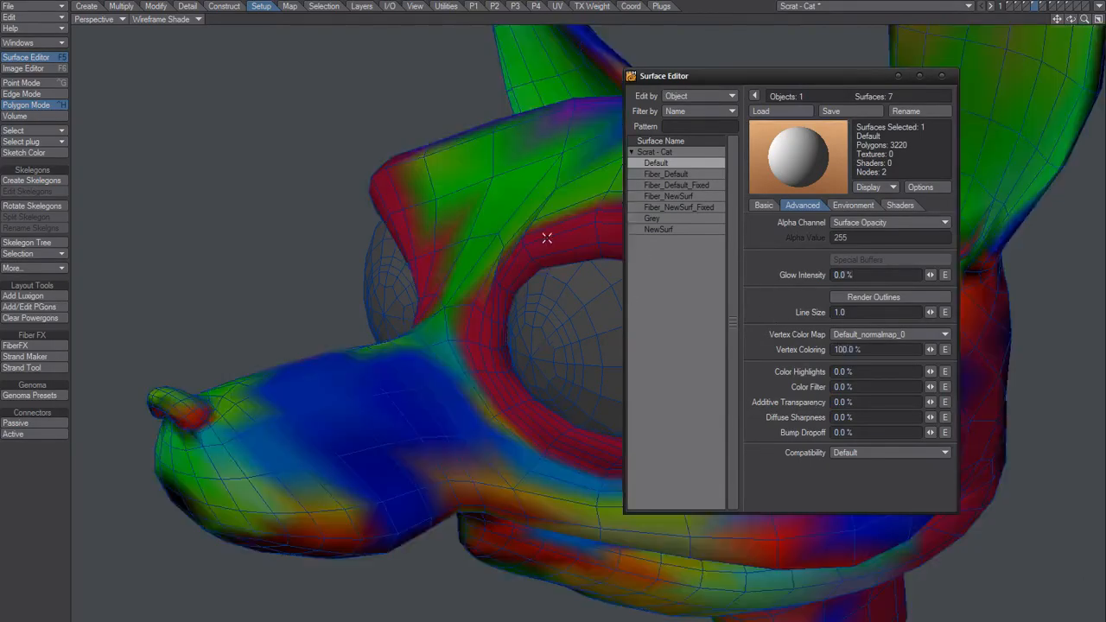
# Compare the head in Flat Shade and Smooth Shade, then return the perspective view to Wireframe Shade.
pyautogui.click(175, 19)
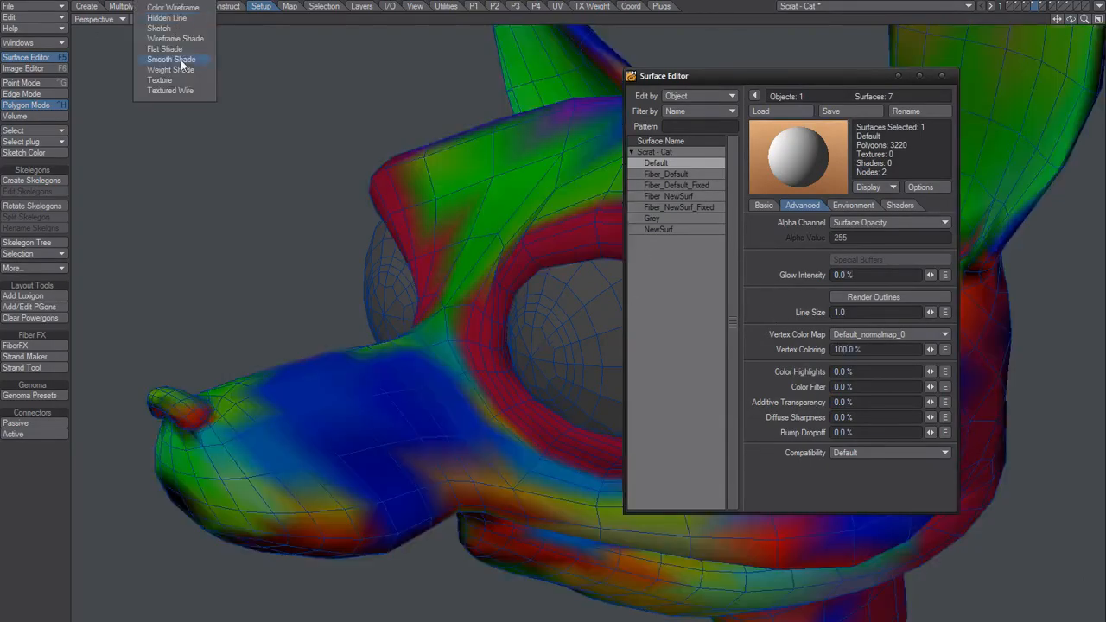
pyautogui.click(186, 50)
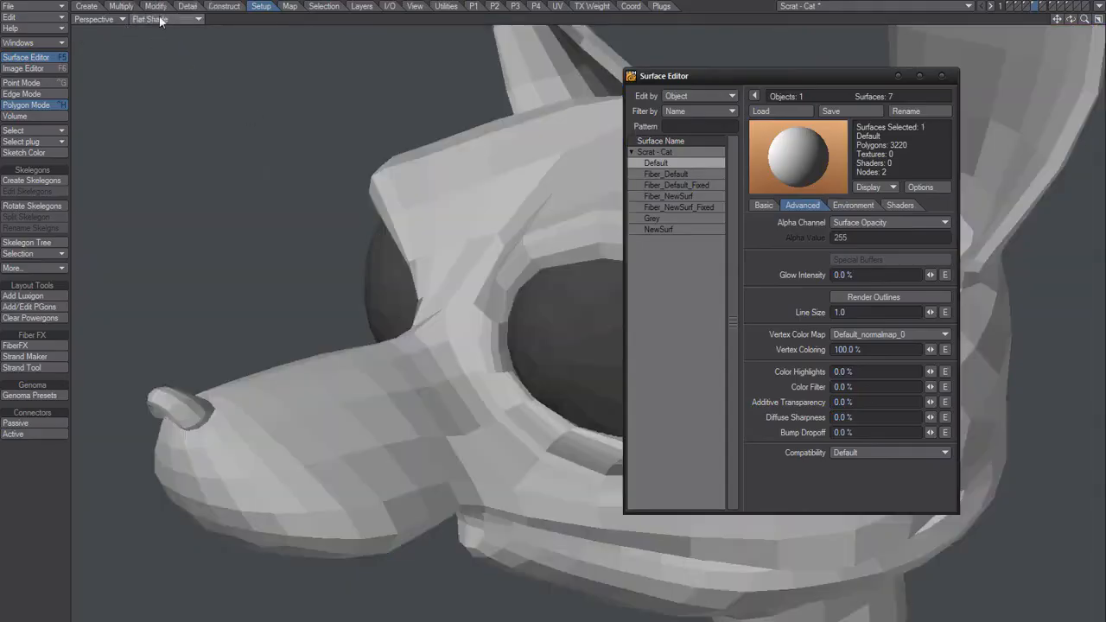
pyautogui.click(164, 19)
pyautogui.click(170, 52)
pyautogui.click(174, 19)
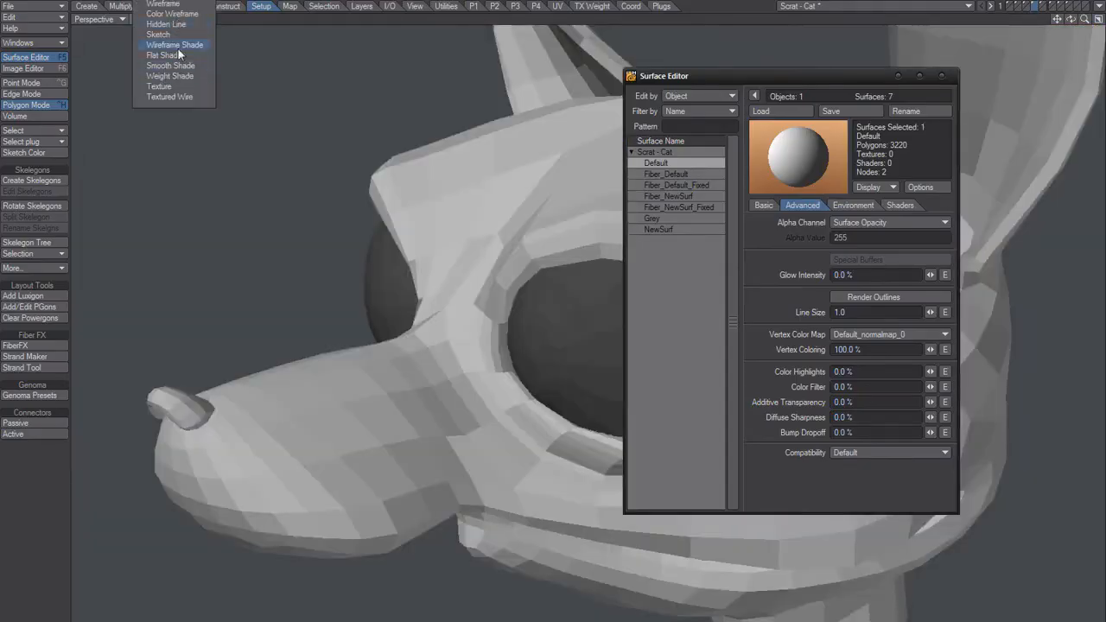
pyautogui.click(177, 67)
pyautogui.click(174, 19)
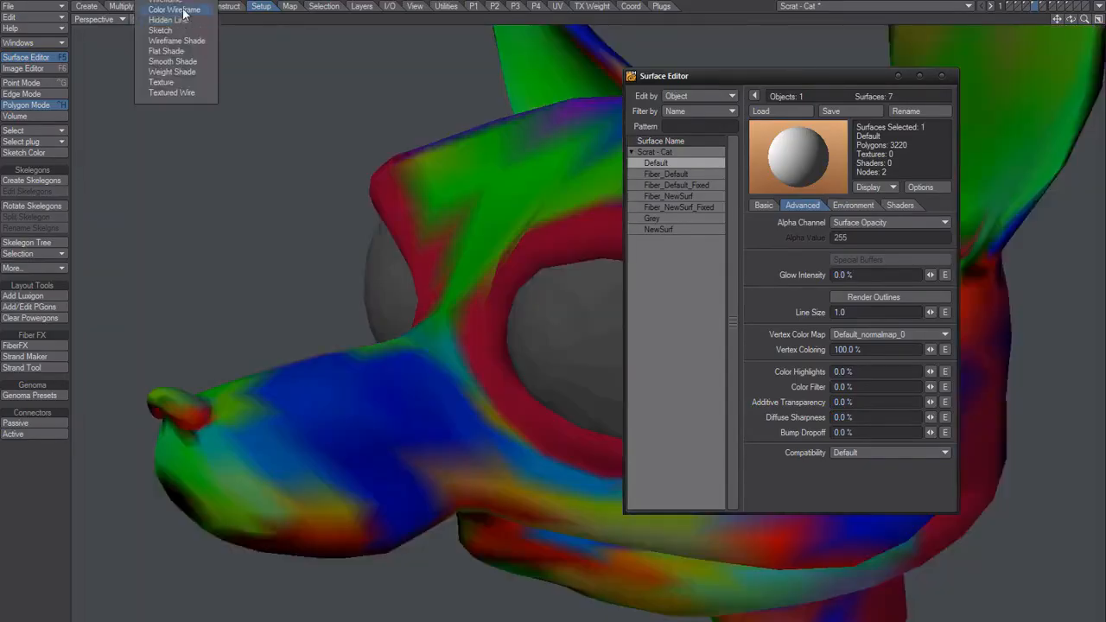
pyautogui.click(177, 41)
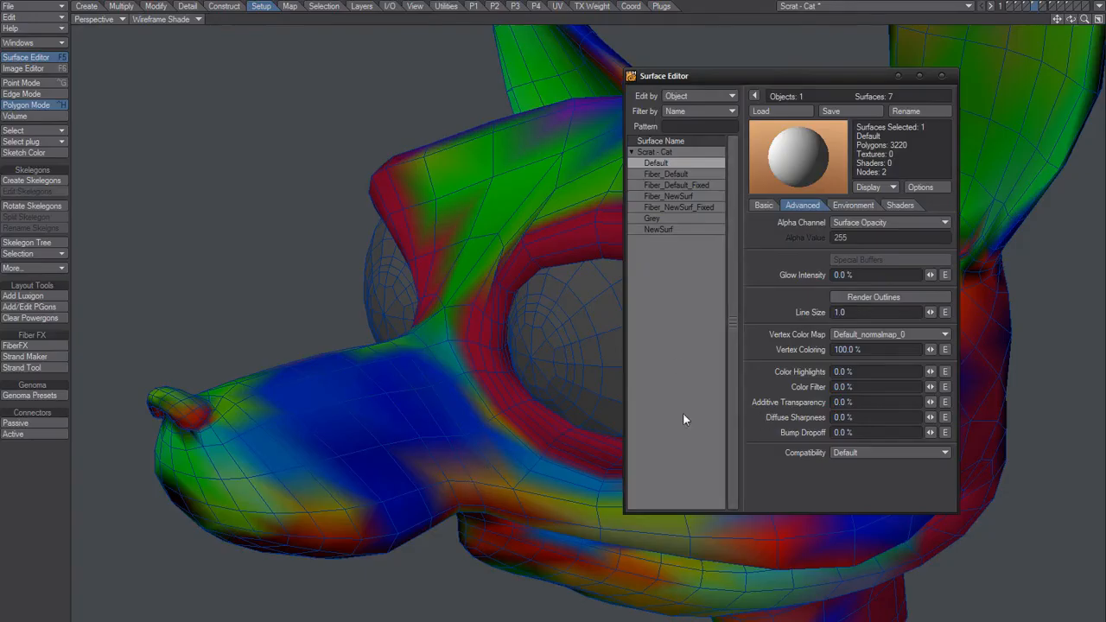
# Compare the vertex color maps Default_normalmap_0 and Default_normalmap_2 on the Default surface, ending on Default_normalmap_0.
pyautogui.click(889, 335)
pyautogui.click(884, 350)
pyautogui.click(867, 334)
pyautogui.click(872, 318)
pyautogui.click(860, 334)
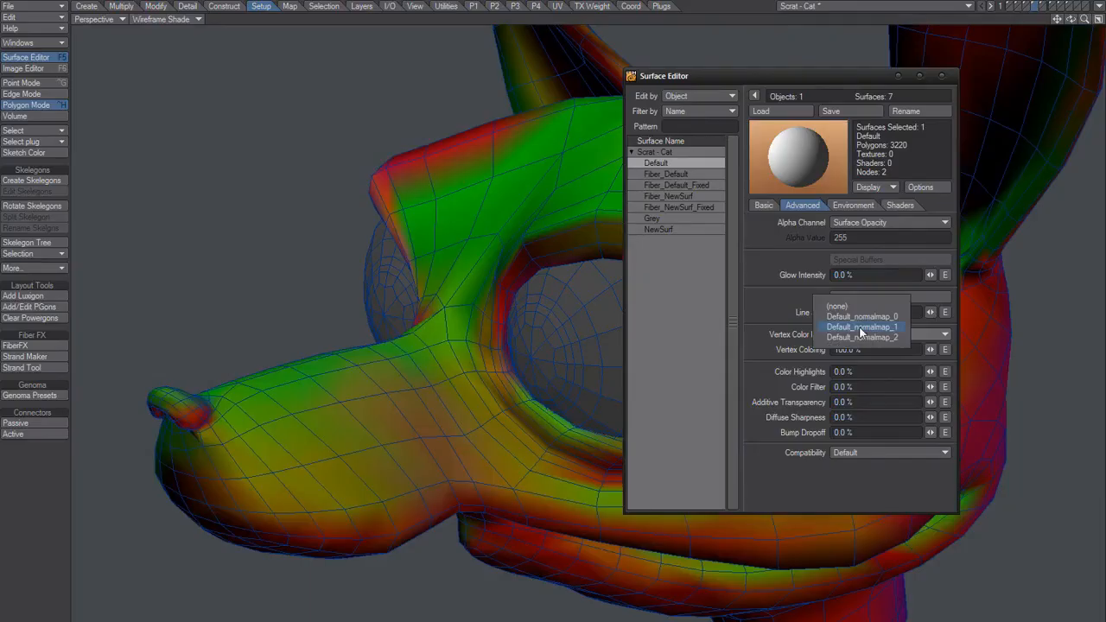
pyautogui.click(860, 333)
pyautogui.click(852, 333)
pyautogui.click(853, 329)
pyautogui.click(854, 337)
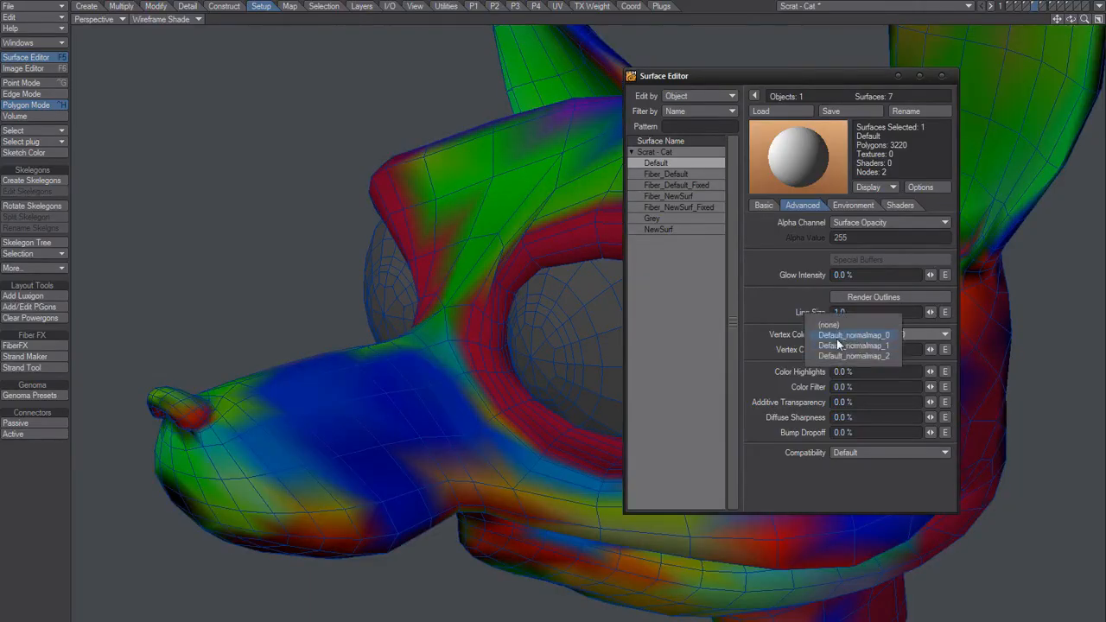
pyautogui.click(871, 343)
pyautogui.click(870, 339)
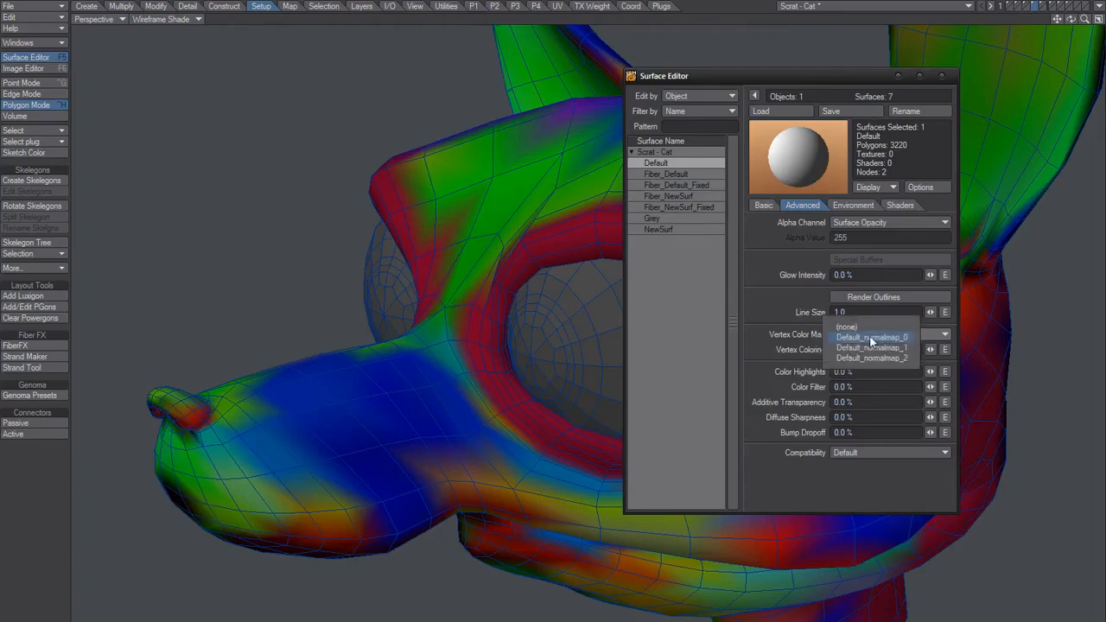
pyautogui.click(871, 343)
pyautogui.click(871, 340)
pyautogui.click(858, 347)
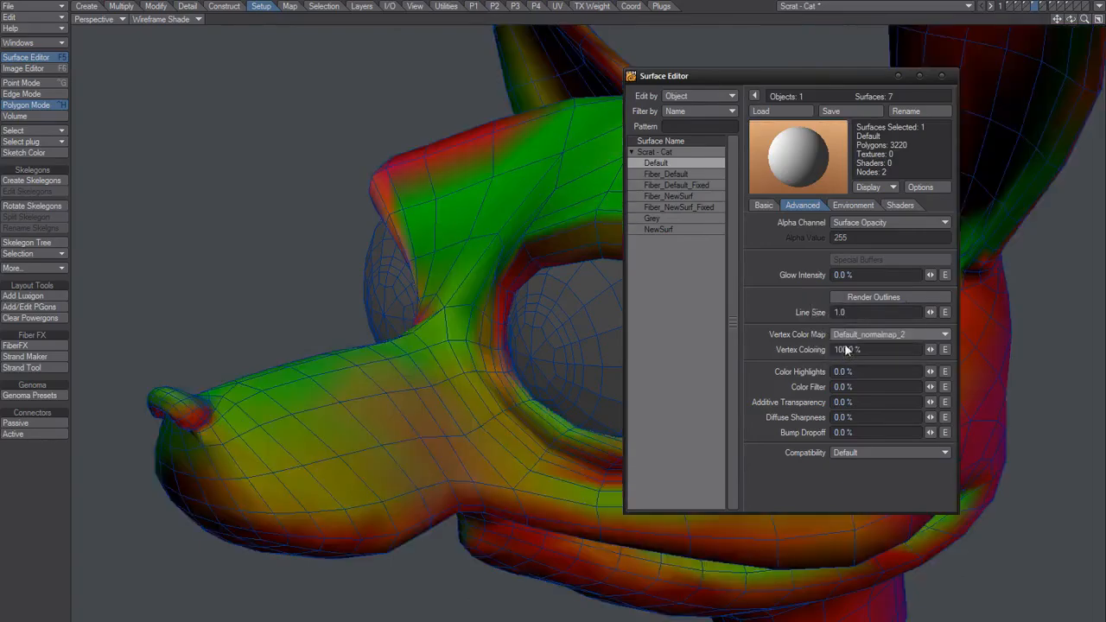
pyautogui.click(852, 339)
pyautogui.click(855, 317)
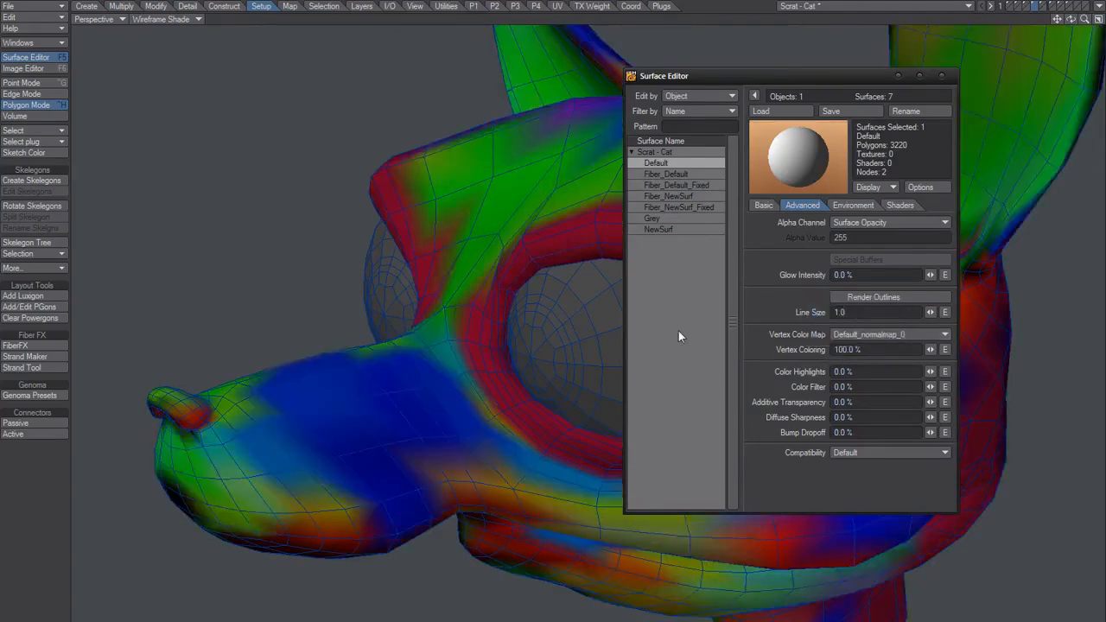
# Show Default_normalmap_1 as the vertex color map and move the Surface Editor aside to examine the eye area.
pyautogui.click(860, 337)
pyautogui.click(861, 342)
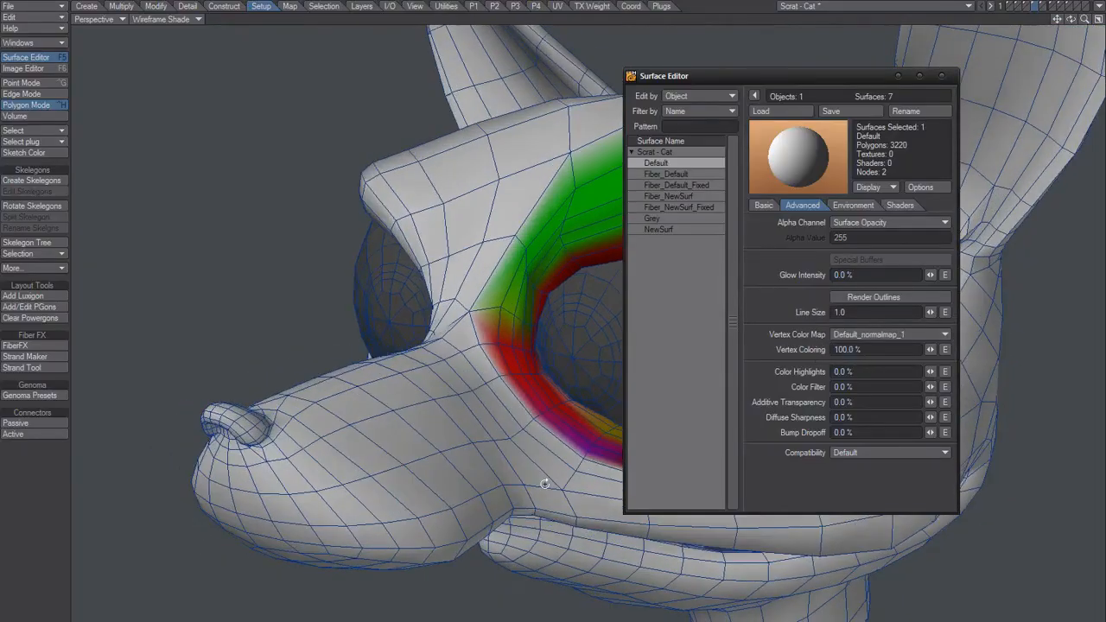
pyautogui.moveTo(705, 82); pyautogui.dragTo(925, 102)
pyautogui.keyDown('alt'); pyautogui.moveTo(548, 395); pyautogui.dragTo(547, 435); pyautogui.keyUp('alt')
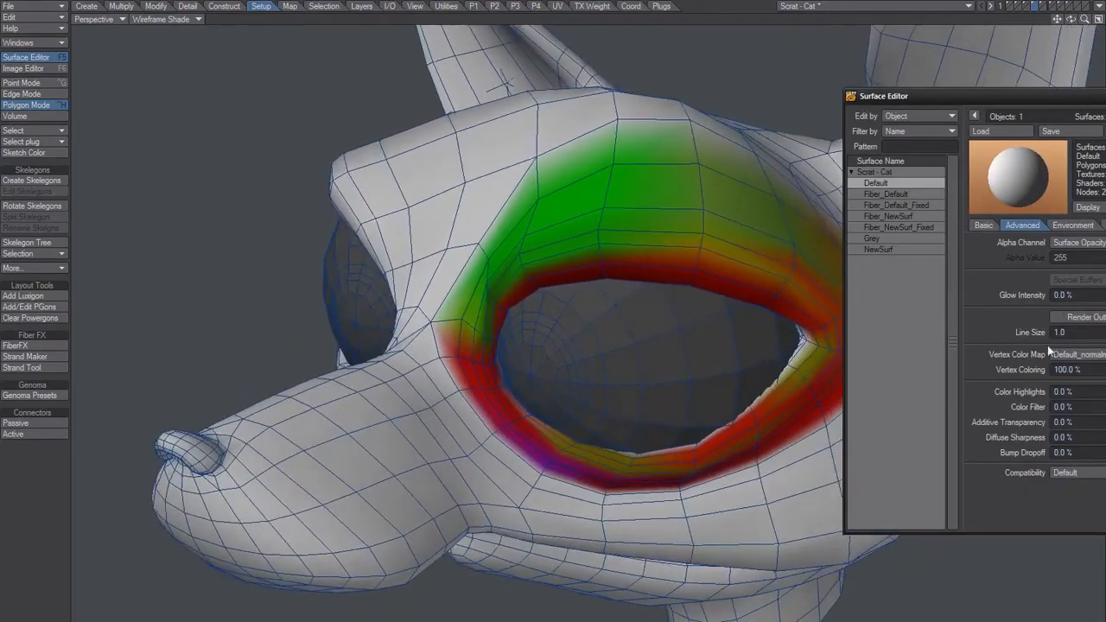
# Set the Default surface's vertex color map to Default_normalmap_2 and examine the eye on the opposite side.
pyautogui.click(1073, 357)
pyautogui.click(1071, 368)
pyautogui.keyDown('alt'); pyautogui.moveTo(540, 477); pyautogui.dragTo(307, 374); pyautogui.keyUp('alt')
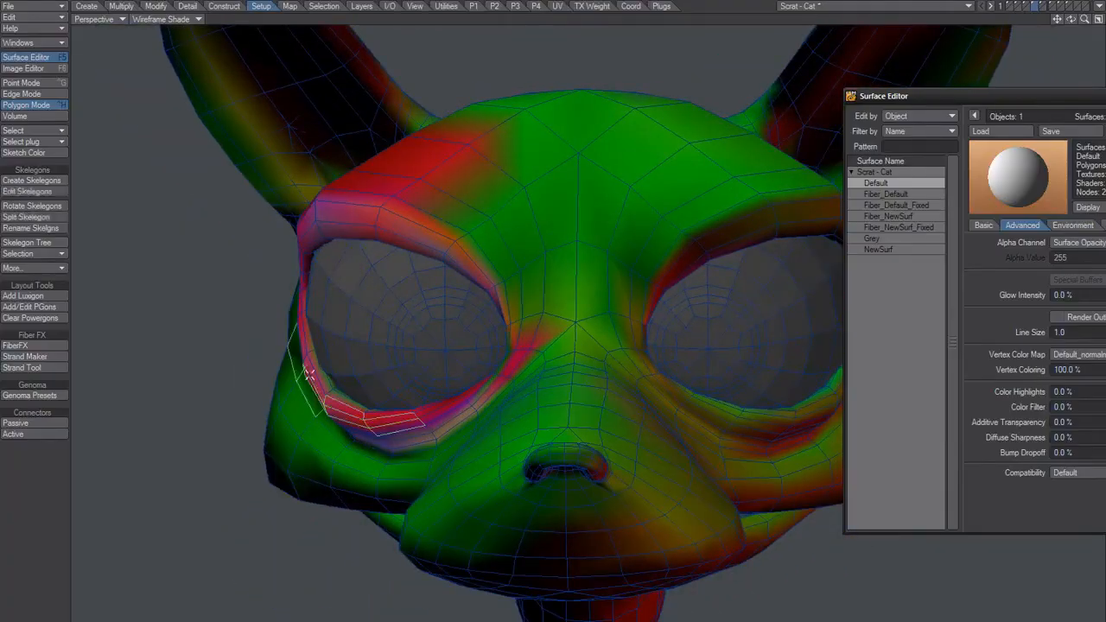
# Select the ring of eyelid polygons around the eye opening, then clear the selection.
pyautogui.keyDown('alt'); pyautogui.moveTo(377, 467); pyautogui.dragTo(400, 410); pyautogui.keyUp('alt')
pyautogui.press('/')
pyautogui.moveTo(573, 408); pyautogui.dragTo(493, 432)
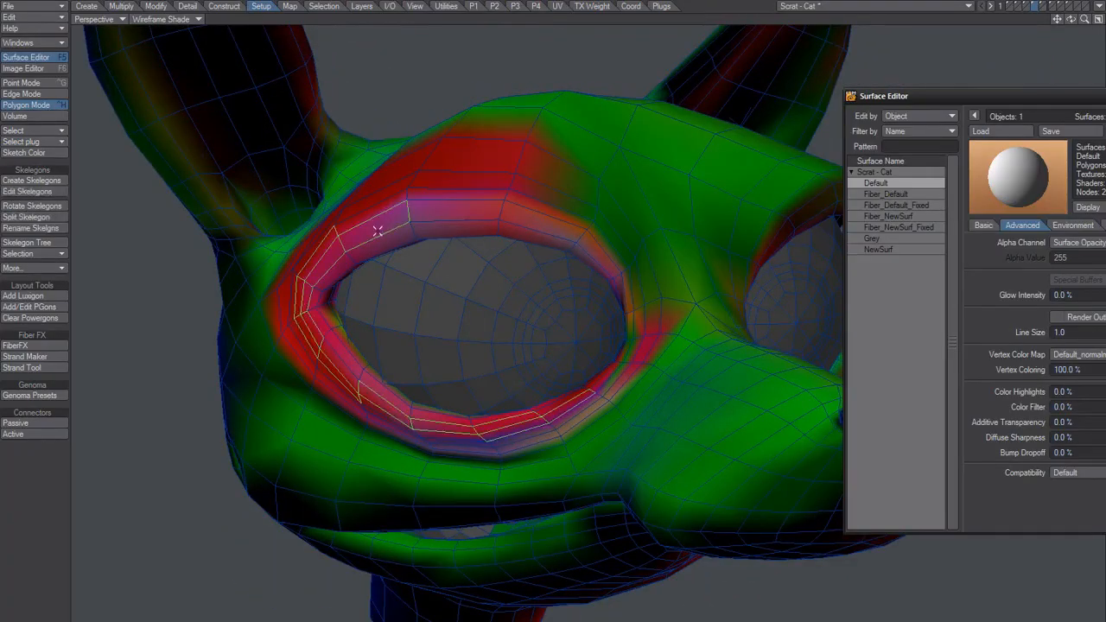
pyautogui.keyDown('alt'); pyautogui.moveTo(587, 254); pyautogui.dragTo(508, 315); pyautogui.keyUp('alt')
pyautogui.keyDown('alt'); pyautogui.moveTo(566, 364); pyautogui.dragTo(510, 403); pyautogui.keyUp('alt')
pyautogui.press('/')
# Bring the Surface Editor fully into view and set the vertex color map to Default_normalmap_0.
pyautogui.keyDown('alt'); pyautogui.moveTo(538, 450); pyautogui.dragTo(611, 428); pyautogui.keyUp('alt')
pyautogui.keyDown('alt'); pyautogui.moveTo(482, 424); pyautogui.dragTo(772, 359); pyautogui.keyUp('alt')
pyautogui.keyDown('alt'); pyautogui.moveTo(498, 406); pyautogui.dragTo(773, 352); pyautogui.keyUp('alt')
pyautogui.moveTo(872, 96); pyautogui.dragTo(768, 88)
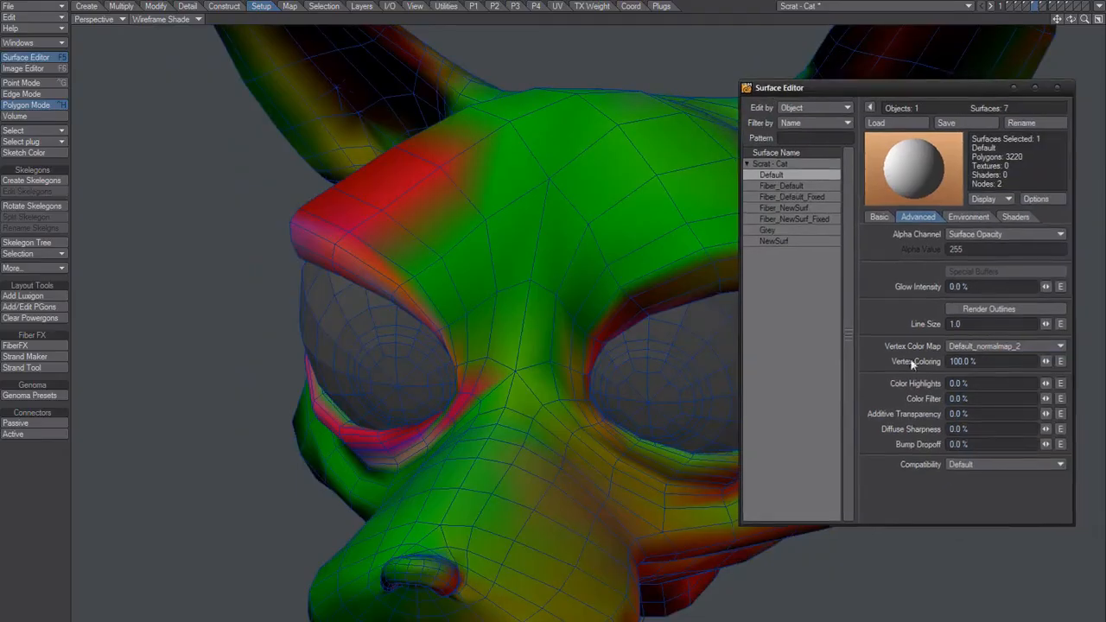
pyautogui.click(985, 346)
pyautogui.click(968, 326)
pyautogui.keyDown('alt'); pyautogui.moveTo(652, 427); pyautogui.dragTo(607, 366); pyautogui.keyUp('alt')
# Show the vertex color maps Default_normalmap_1 and Default_normalmap_2 in turn and examine the colouring around the eyes.
pyautogui.click(992, 349)
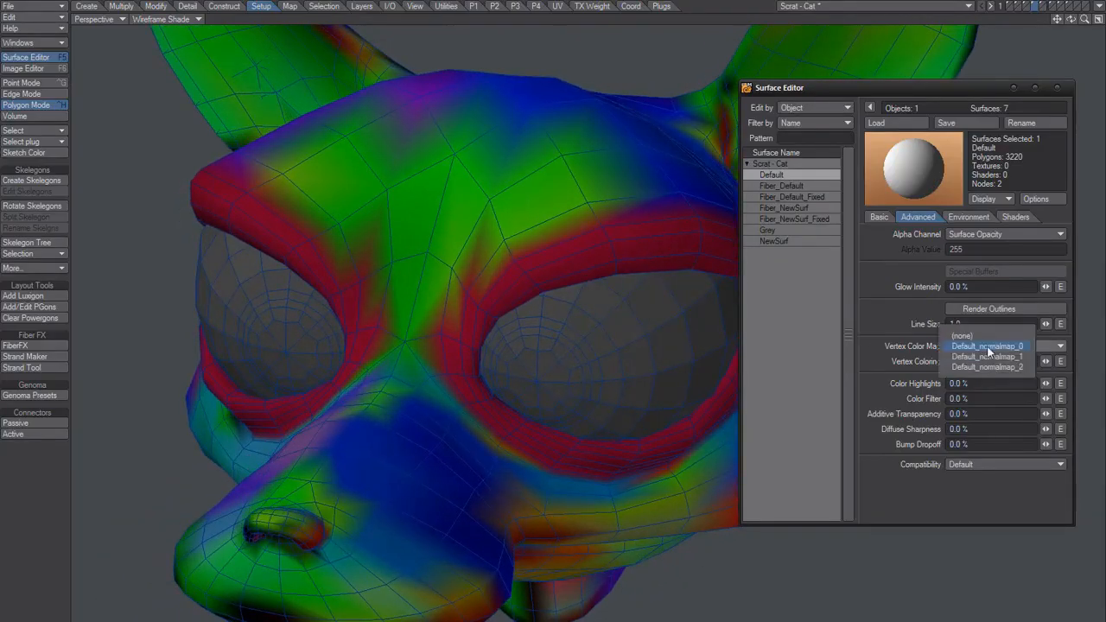
pyautogui.click(988, 356)
pyautogui.keyDown('alt'); pyautogui.moveTo(591, 400); pyautogui.dragTo(435, 376); pyautogui.keyUp('alt')
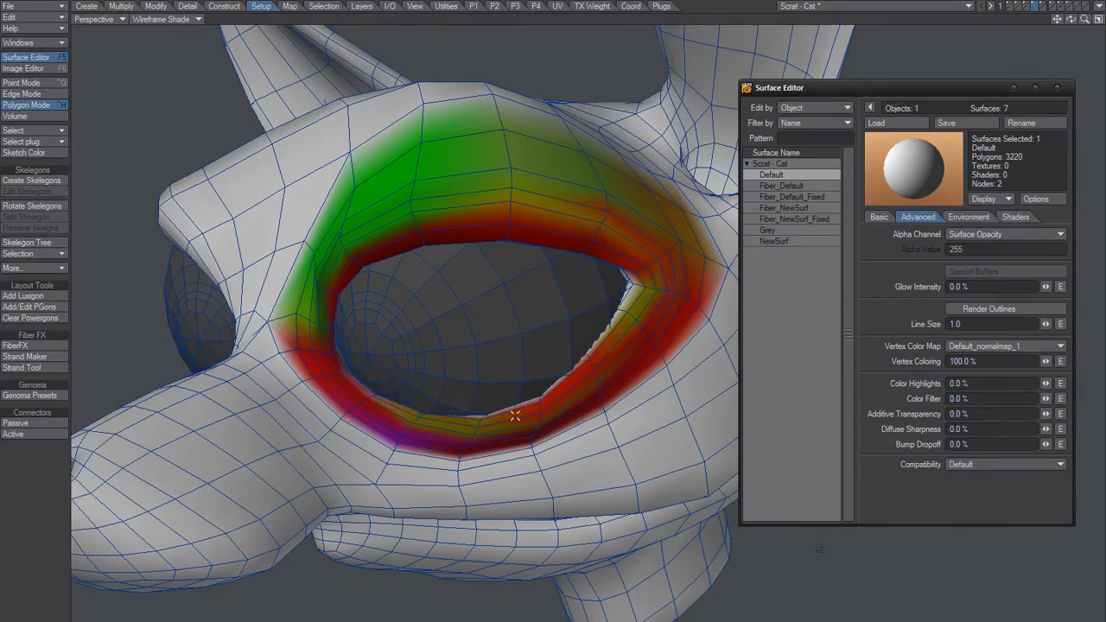
pyautogui.click(967, 343)
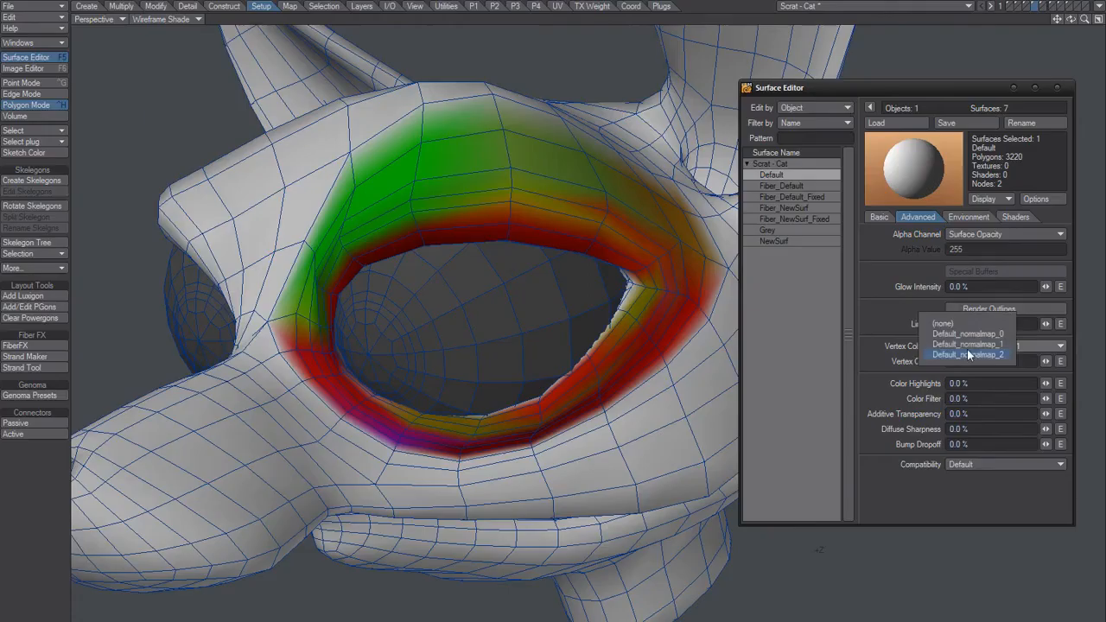
pyautogui.click(967, 349)
pyautogui.moveTo(358, 321)
pyautogui.keyDown('alt'); pyautogui.mouseDown()
pyautogui.moveTo(420, 329)
pyautogui.moveTo(412, 420)
pyautogui.moveTo(441, 423)
pyautogui.moveTo(593, 498)
pyautogui.moveTo(476, 461)
pyautogui.moveTo(507, 445)
pyautogui.moveTo(506, 388)
pyautogui.moveTo(371, 396)
pyautogui.moveTo(278, 291)
pyautogui.moveTo(363, 180)
pyautogui.moveTo(479, 182)
pyautogui.moveTo(591, 245)
pyautogui.moveTo(604, 320)
pyautogui.mouseUp(); pyautogui.keyUp('alt')
# Mark polygons beside the eye on the Default_normalmap_2 colouring, then deselect them.
pyautogui.press('/')
pyautogui.moveTo(324, 424)
pyautogui.keyDown('alt'); pyautogui.mouseDown()
pyautogui.moveTo(355, 414)
pyautogui.moveTo(338, 407)
pyautogui.mouseUp(); pyautogui.keyUp('alt')
pyautogui.moveTo(335, 364)
pyautogui.mouseDown()
pyautogui.moveTo(324, 323)
pyautogui.moveTo(412, 331)
pyautogui.moveTo(441, 320)
pyautogui.mouseUp()
pyautogui.press('/')
# Select all connected polygons of the eyeballs and hide them.
pyautogui.click(529, 282)
pyautogui.press(']')
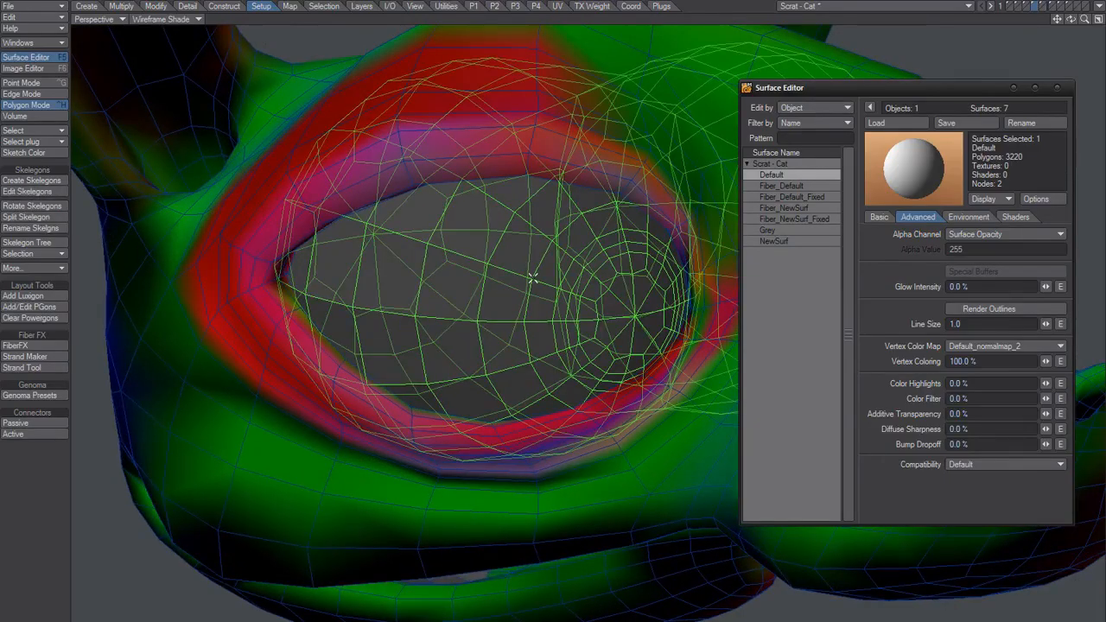
pyautogui.press('-')
# Restore Default_normalmap_0 as the Default surface's vertex color map and examine the head.
pyautogui.keyDown('alt'); pyautogui.moveTo(488, 365); pyautogui.dragTo(571, 400); pyautogui.keyUp('alt')
pyautogui.click(1003, 345)
pyautogui.click(986, 330)
pyautogui.keyDown('alt'); pyautogui.moveTo(682, 393); pyautogui.dragTo(438, 490); pyautogui.keyUp('alt')
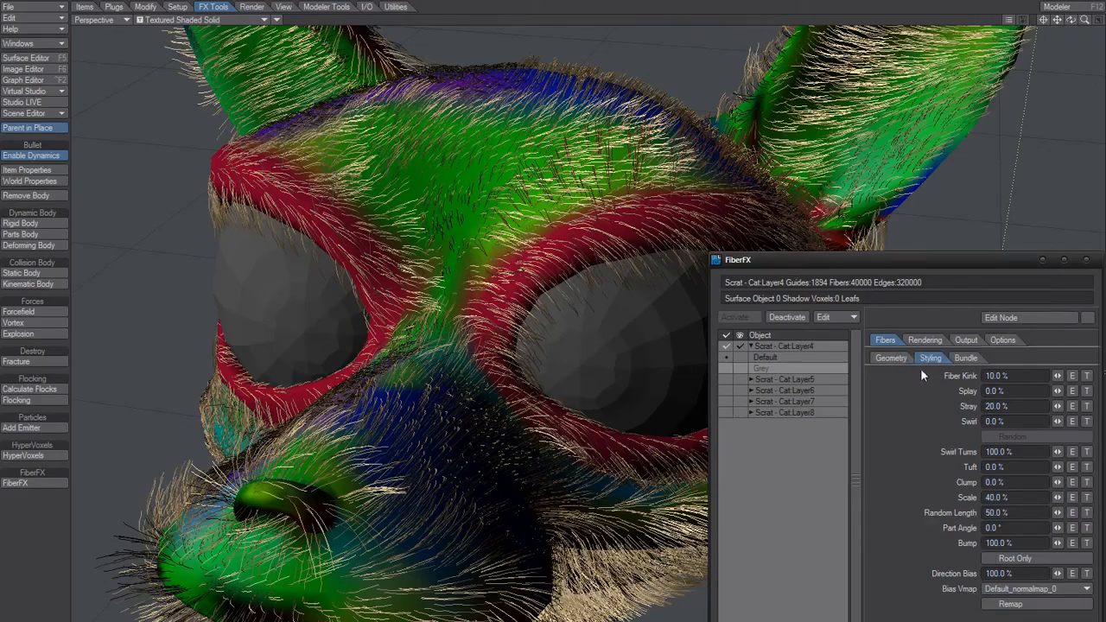
# In Layout's FiberFX styling for Layer4, compare Default_normalmap_1 as Bias Vmap, then return to Default_normalmap_0.
pyautogui.click(1028, 588)
pyautogui.click(1022, 602)
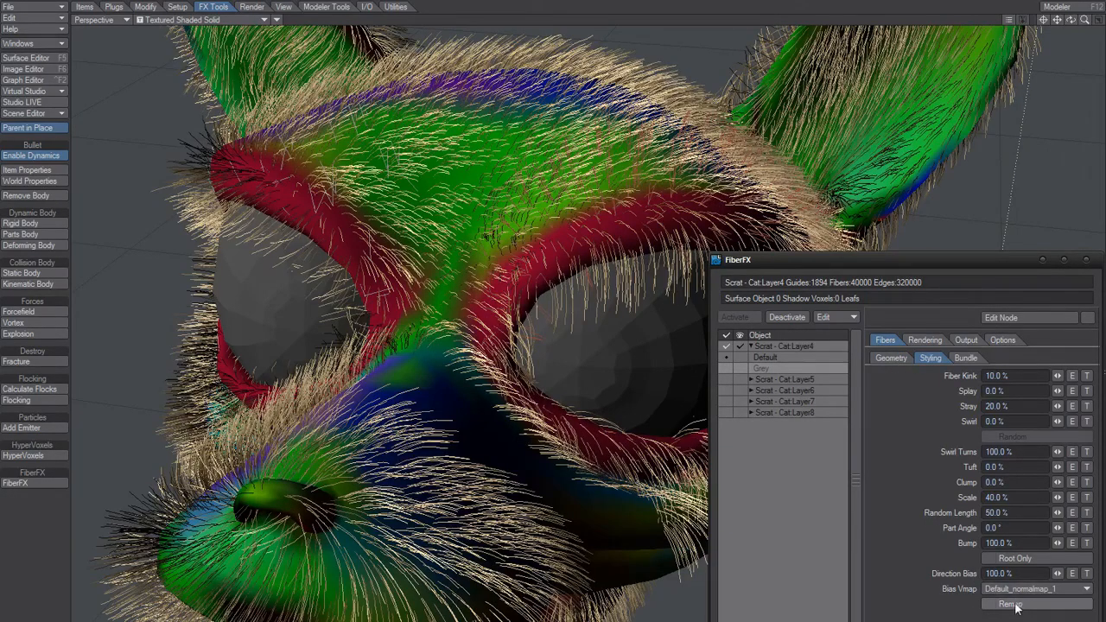
pyautogui.click(1013, 588)
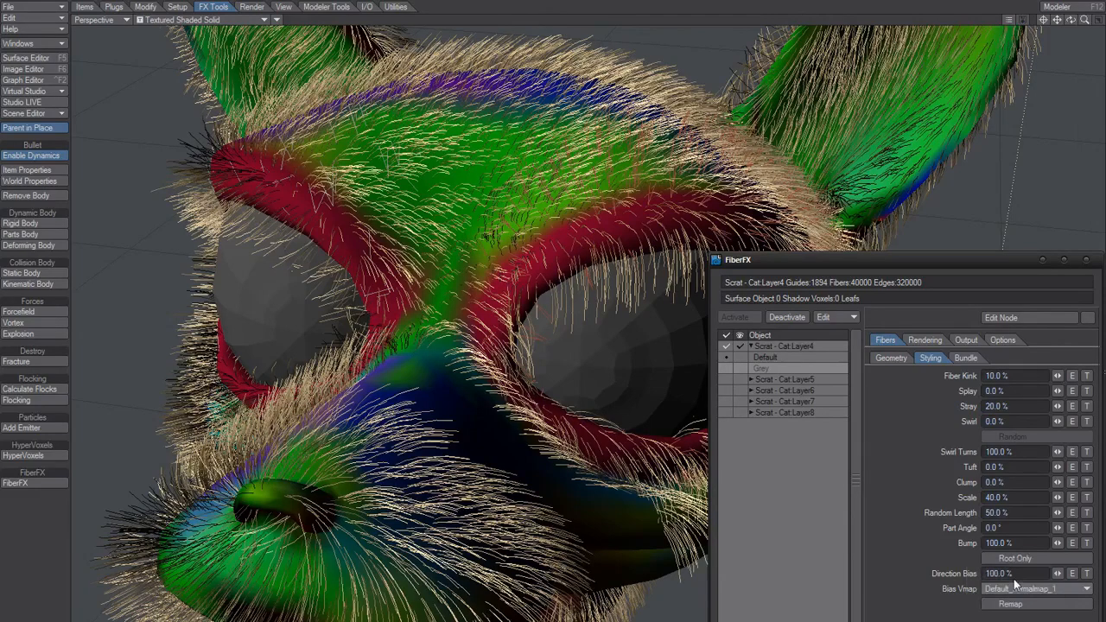
pyautogui.click(1014, 588)
# Set the fibers' Bias Vmap to Default_normalmap_1 and try the Remap option.
pyautogui.click(1016, 590)
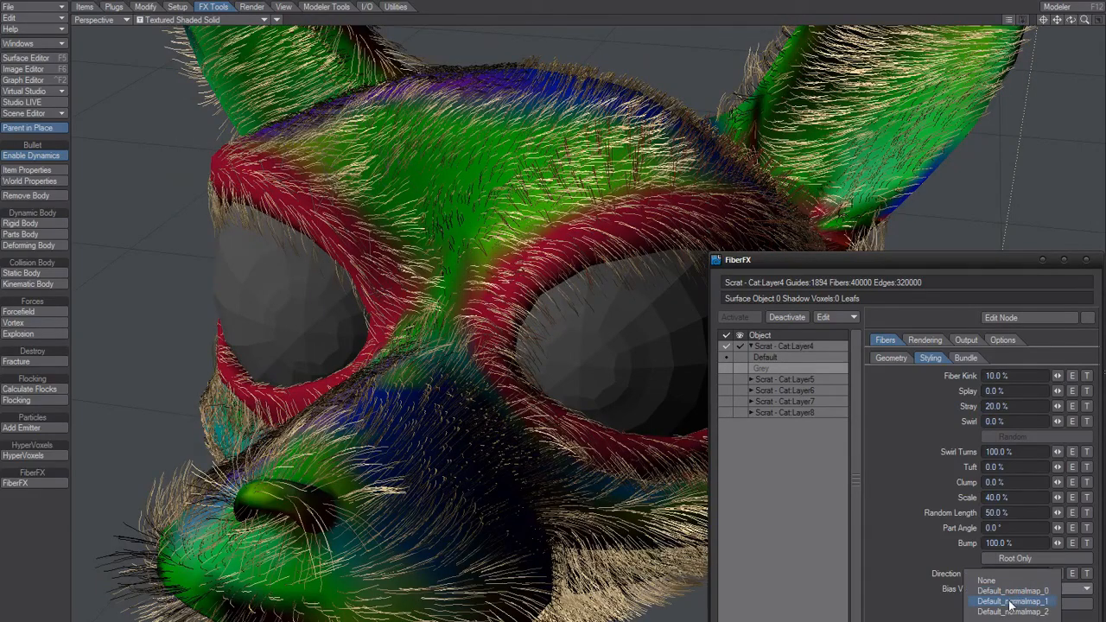
pyautogui.click(1015, 598)
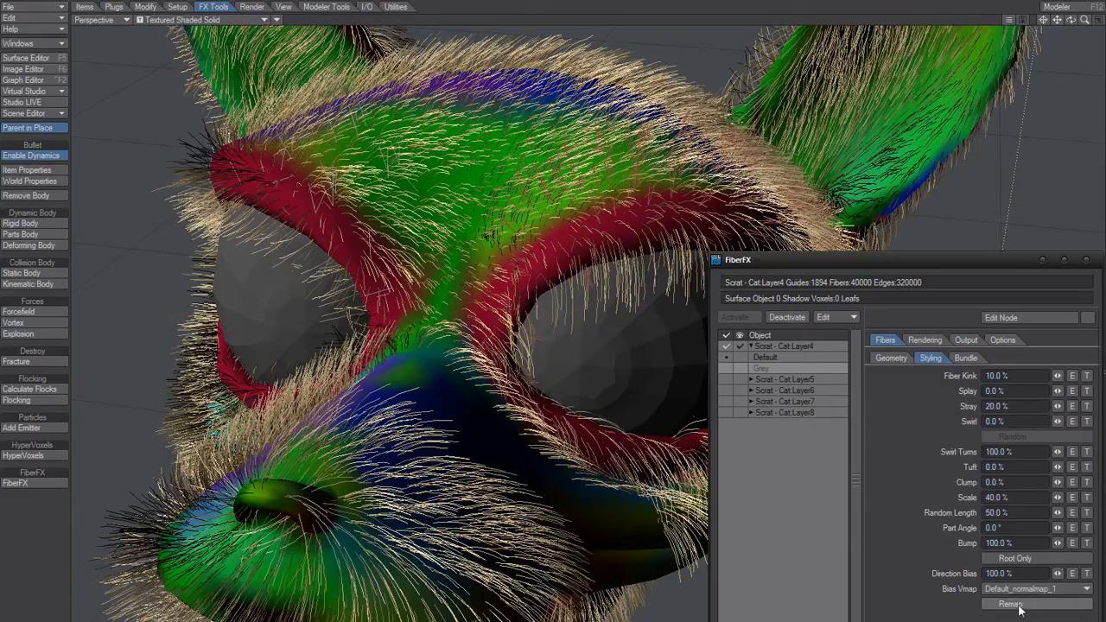
pyautogui.click(1011, 604)
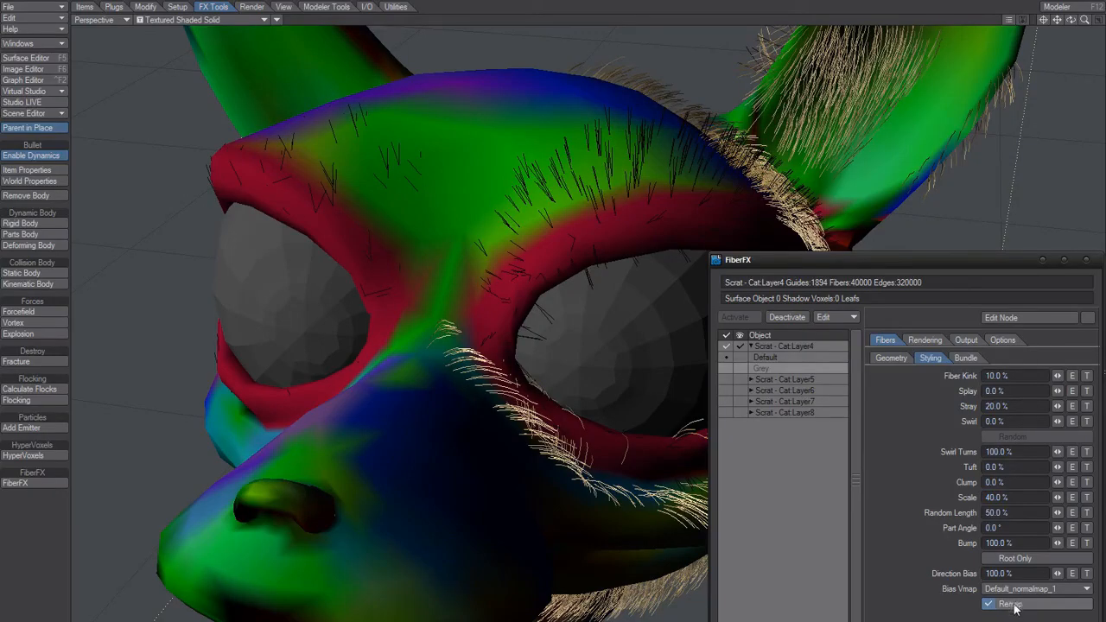
# Set the fibers' Bias Vmap to Default_normalmap_0, and turn Remap on and off again to compare the fur direction.
pyautogui.click(1007, 591)
pyautogui.click(1007, 589)
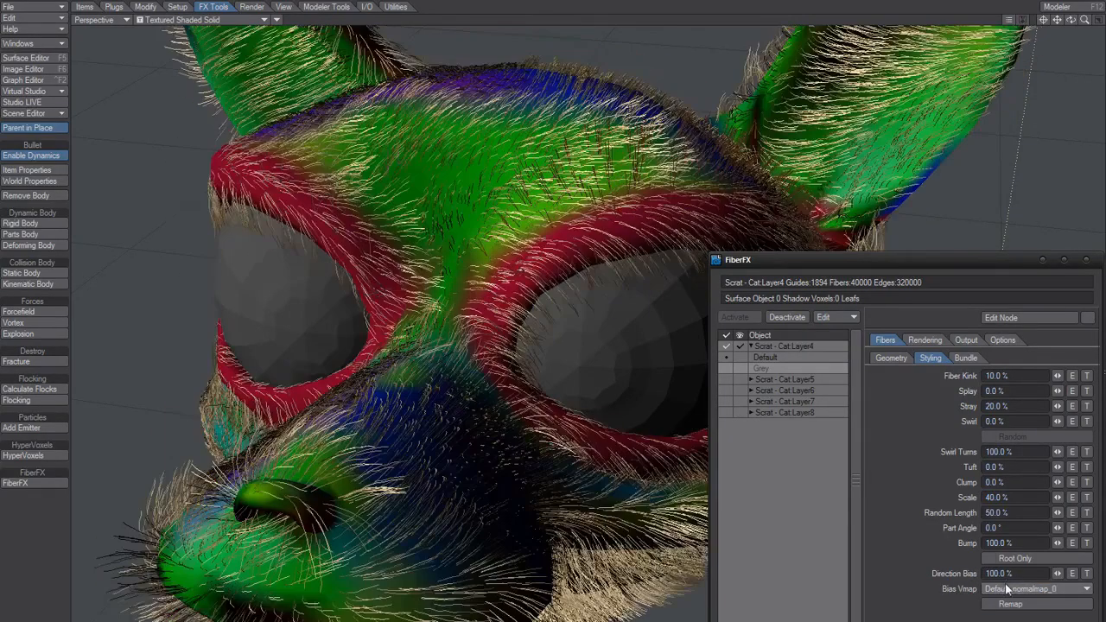
pyautogui.click(1013, 604)
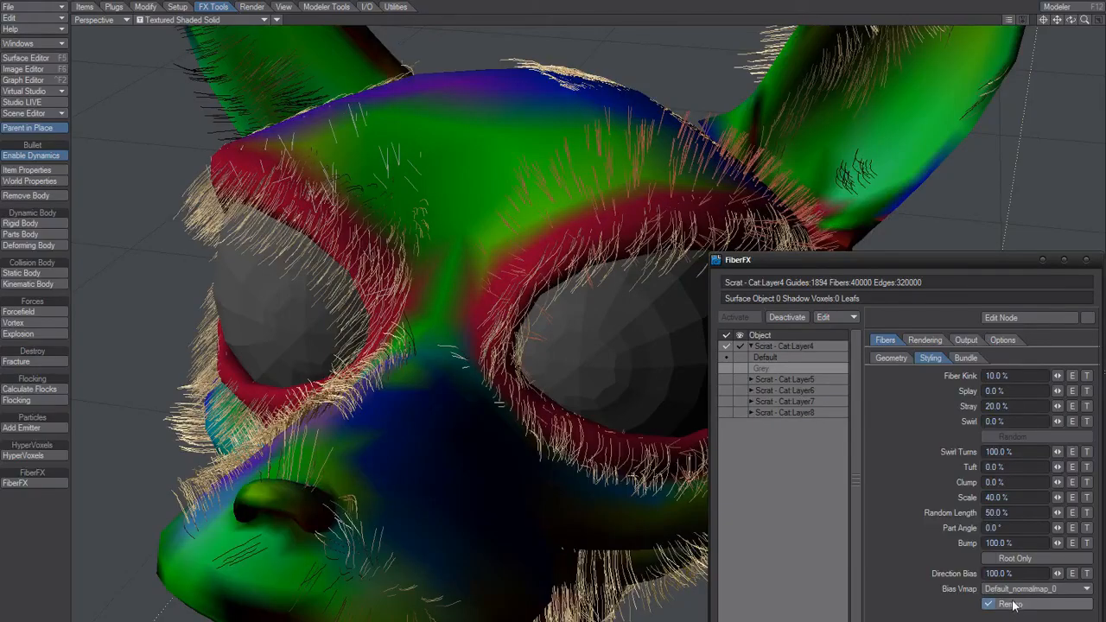
pyautogui.click(1013, 604)
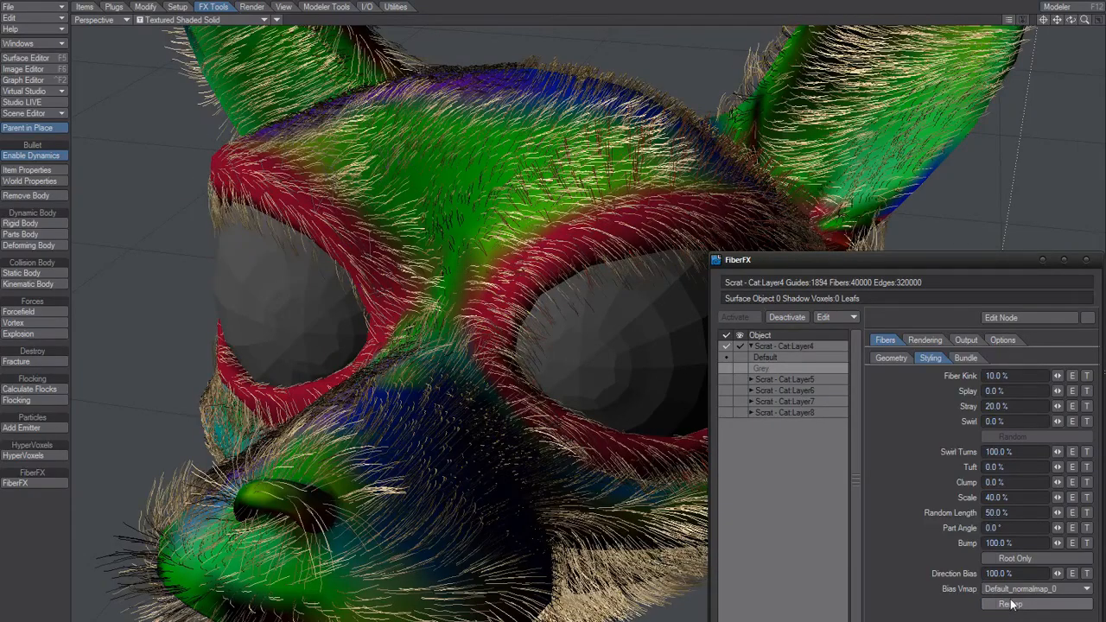
# Open the Surface Editor and set the Default surface's vertex color map to Default_normalmap_1.
pyautogui.press('F5')
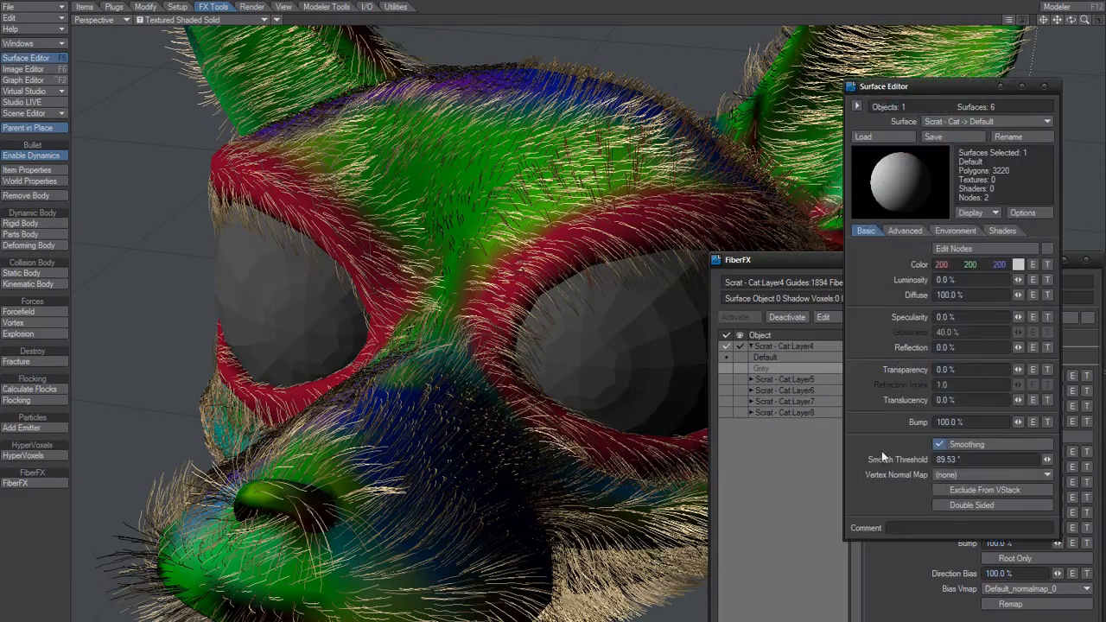
pyautogui.moveTo(928, 80); pyautogui.dragTo(740, 71)
pyautogui.click(717, 224)
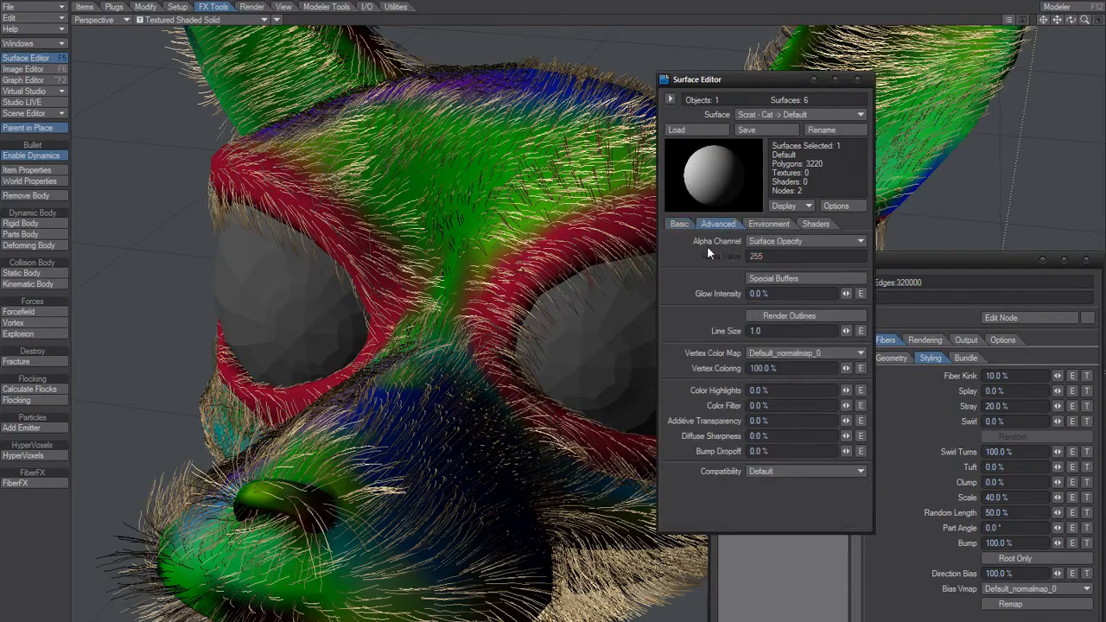
pyautogui.click(774, 355)
pyautogui.click(779, 386)
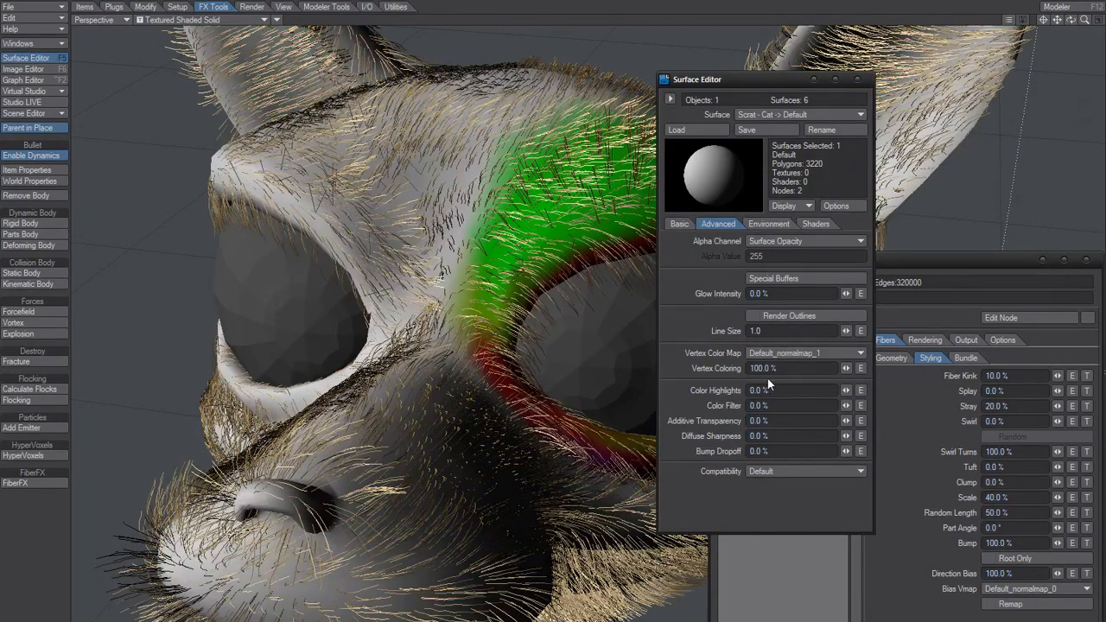
# Set the FiberFX Bias Vmap to Default_normalmap_1 and examine how the fur around the eye follows the map.
pyautogui.click(1018, 606)
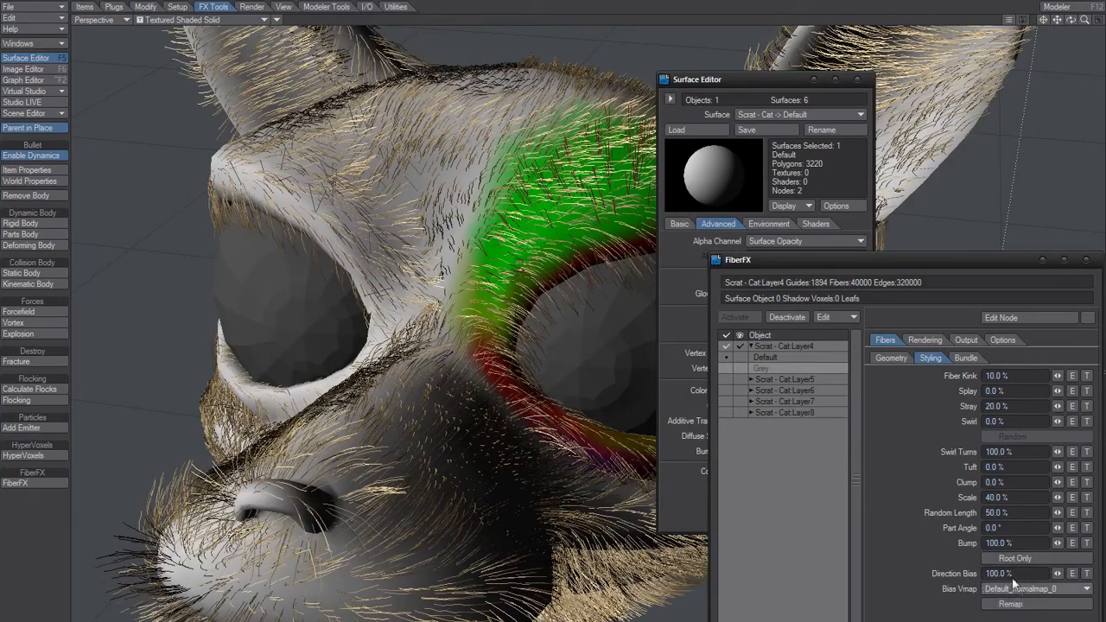
pyautogui.click(1019, 589)
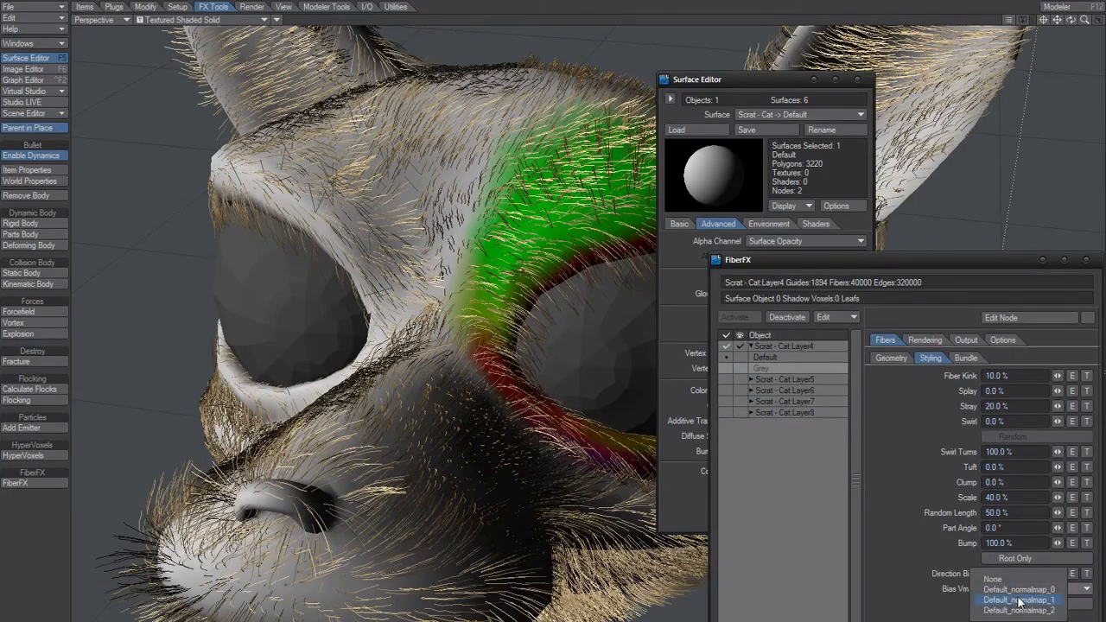
pyautogui.click(1019, 600)
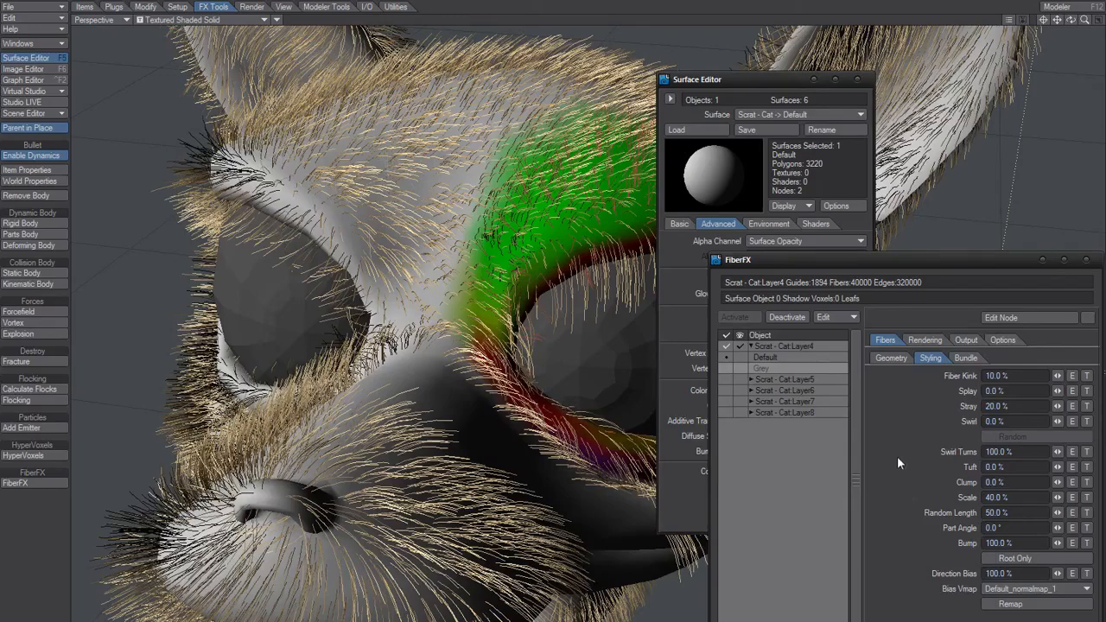
pyautogui.click(744, 78)
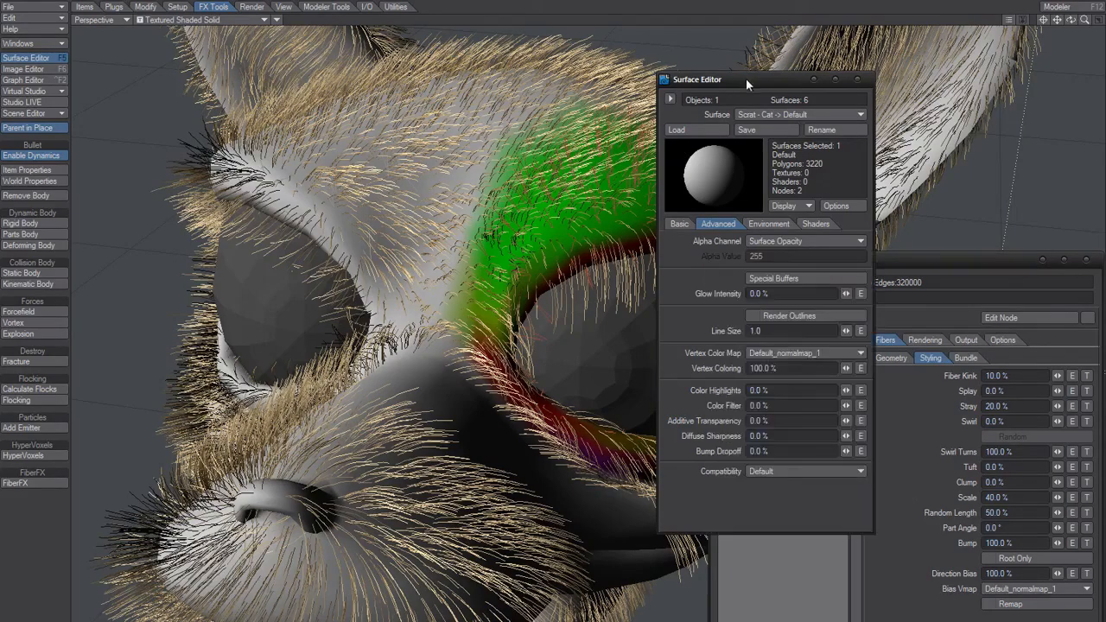
pyautogui.keyDown('alt'); pyautogui.moveTo(451, 293); pyautogui.dragTo(424, 318); pyautogui.keyUp('alt')
# Switch both the fibers' Bias Vmap and the Default surface's vertex color map to Default_normalmap_2.
pyautogui.click(1053, 589)
pyautogui.click(1053, 600)
pyautogui.click(757, 79)
pyautogui.click(807, 353)
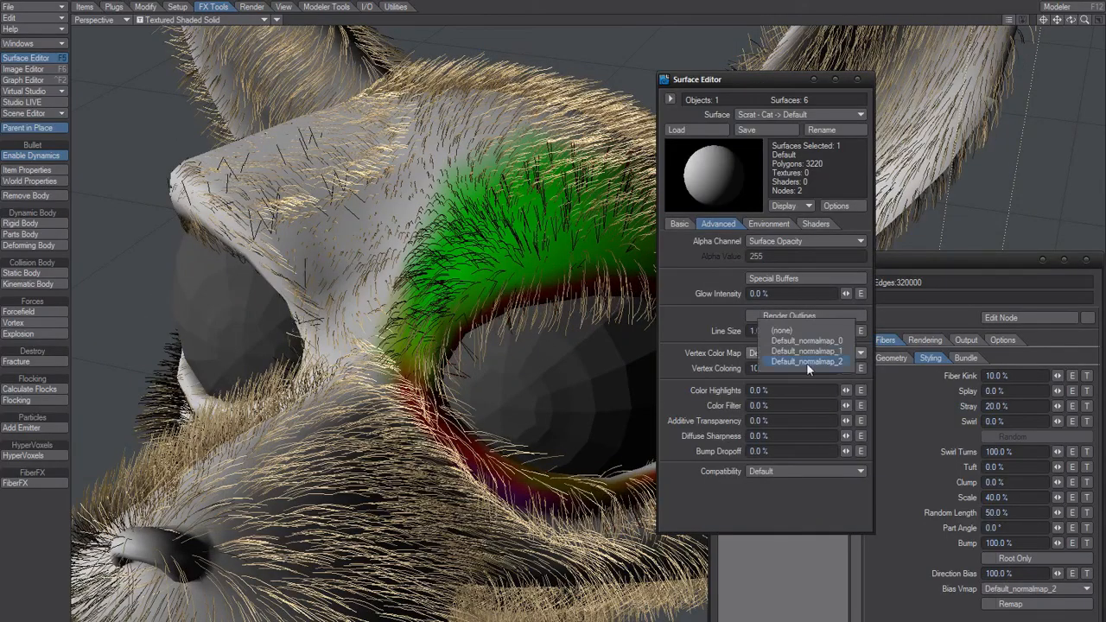
pyautogui.click(807, 362)
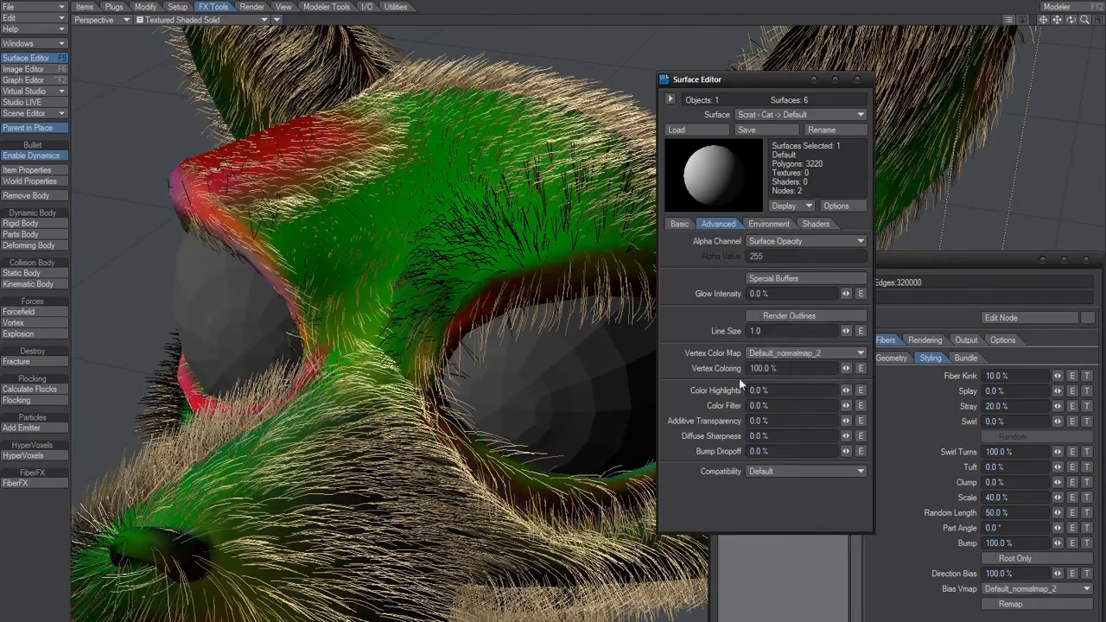
# Turn Remap on and off again for the Default_normalmap_2 bias and examine the fur direction.
pyautogui.click(1003, 605)
pyautogui.click(1003, 607)
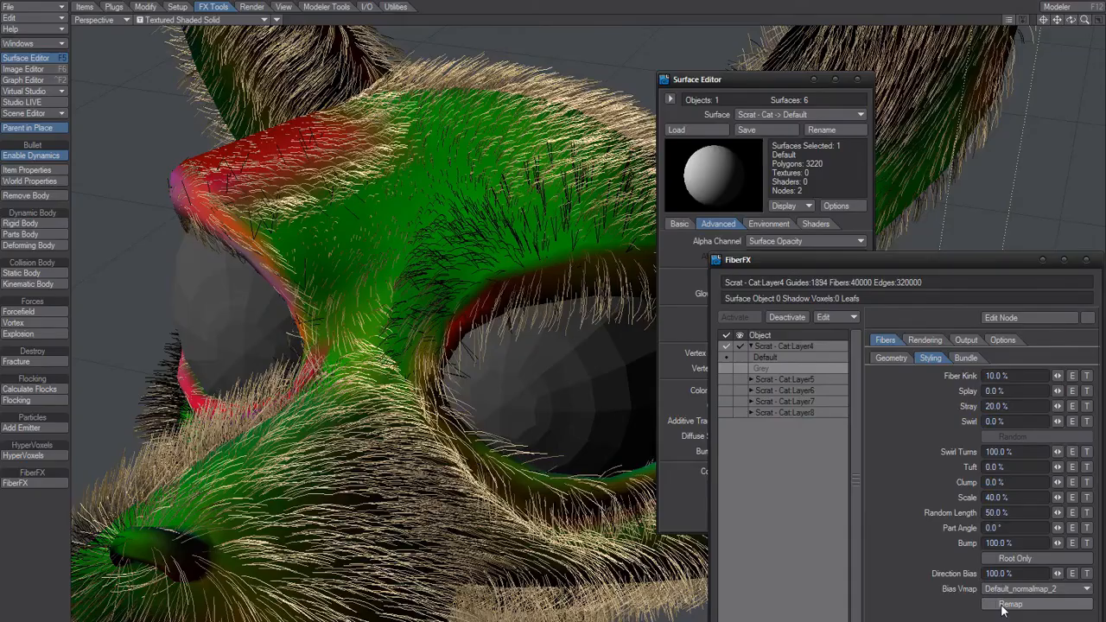
pyautogui.moveTo(519, 311)
pyautogui.keyDown('alt'); pyautogui.mouseDown()
pyautogui.moveTo(605, 315)
pyautogui.moveTo(516, 303)
pyautogui.mouseUp(); pyautogui.keyUp('alt')
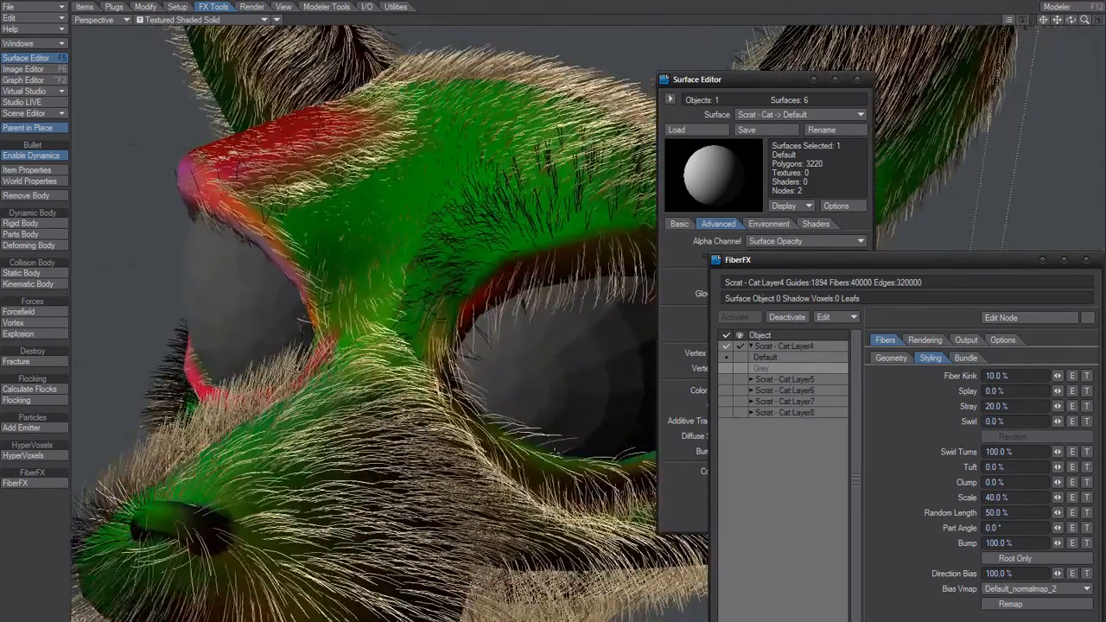
# Return both the fibers' Bias Vmap and the Default surface's vertex color map to Default_normalmap_0.
pyautogui.click(1026, 591)
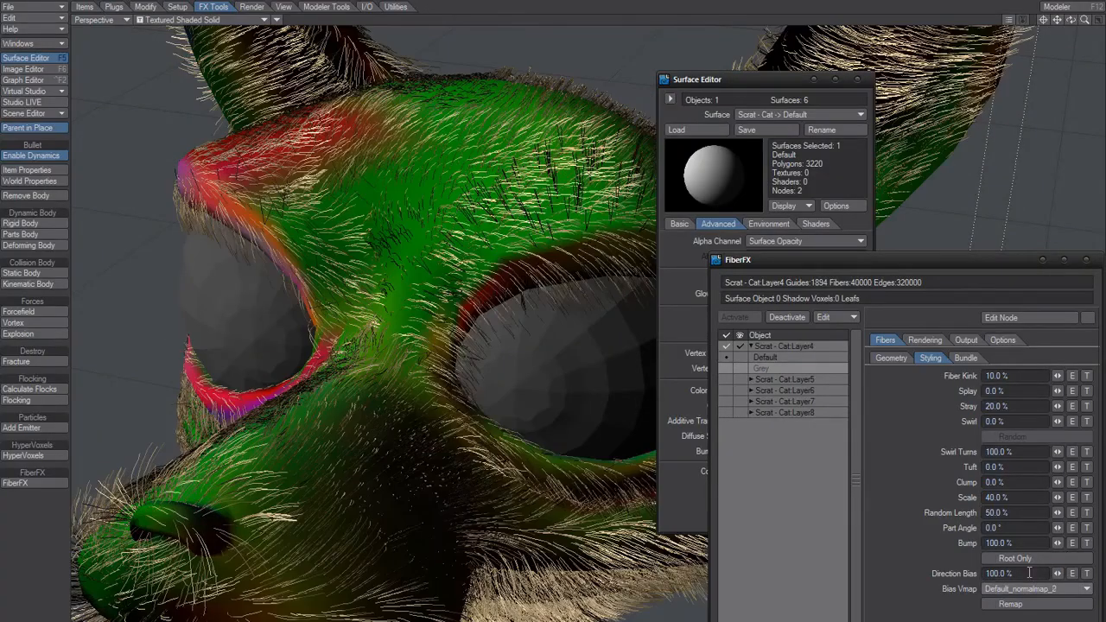
pyautogui.click(1031, 571)
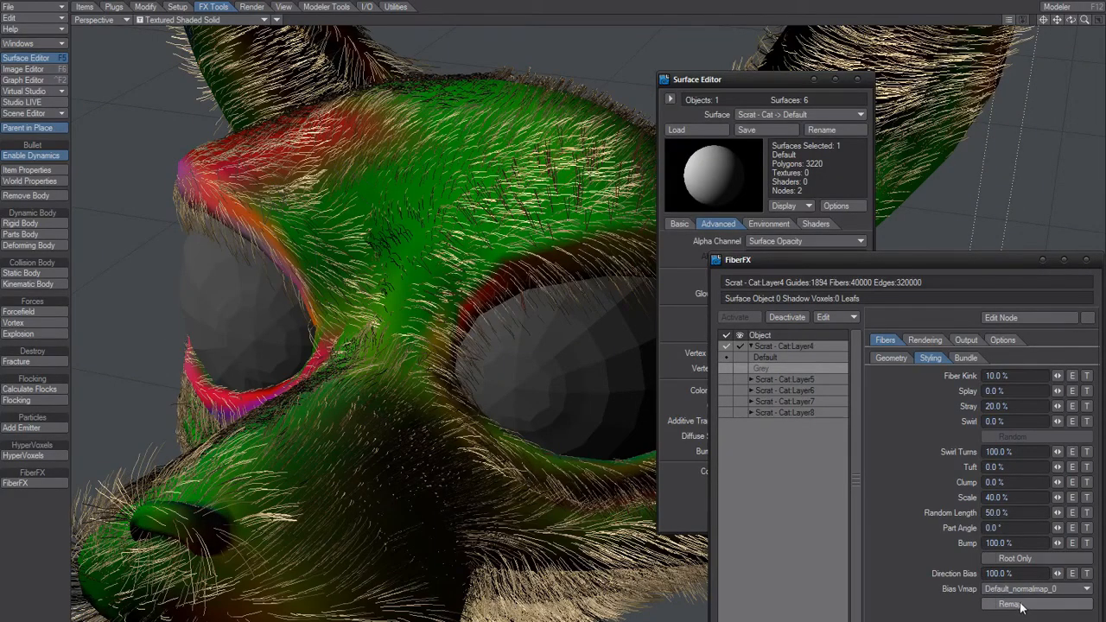
pyautogui.click(1020, 608)
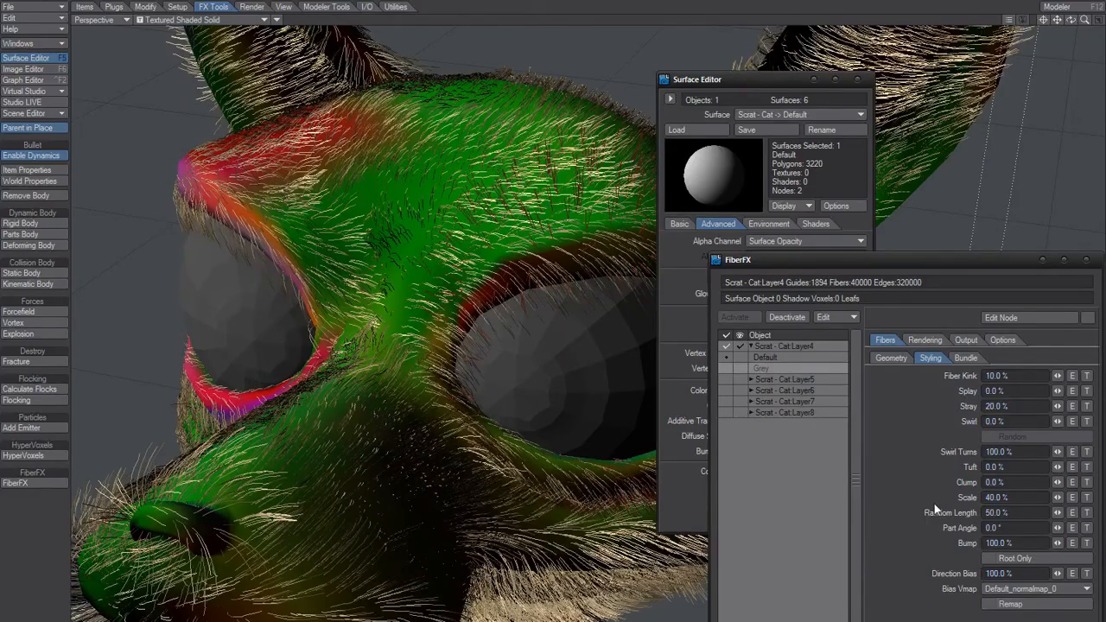
pyautogui.click(687, 309)
pyautogui.click(779, 353)
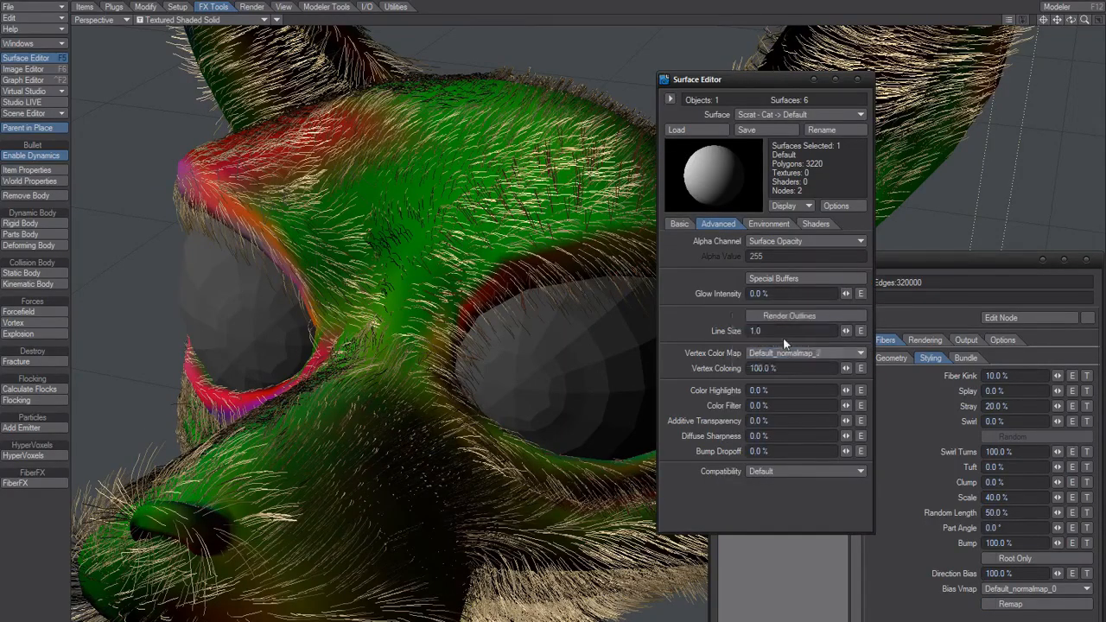
pyautogui.click(773, 334)
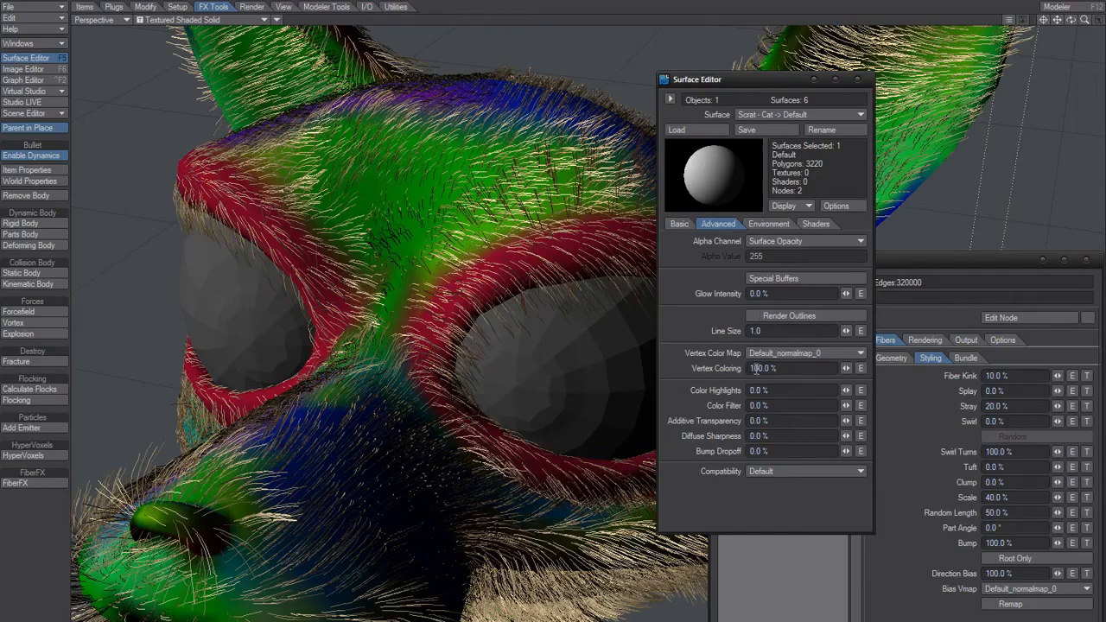
# In Layout, set the Default surface's Vertex Coloring to 0%, then restore it to 100%.
pyautogui.moveTo(792, 370); pyautogui.dragTo(697, 373)
pyautogui.write('0')
pyautogui.press('Return')
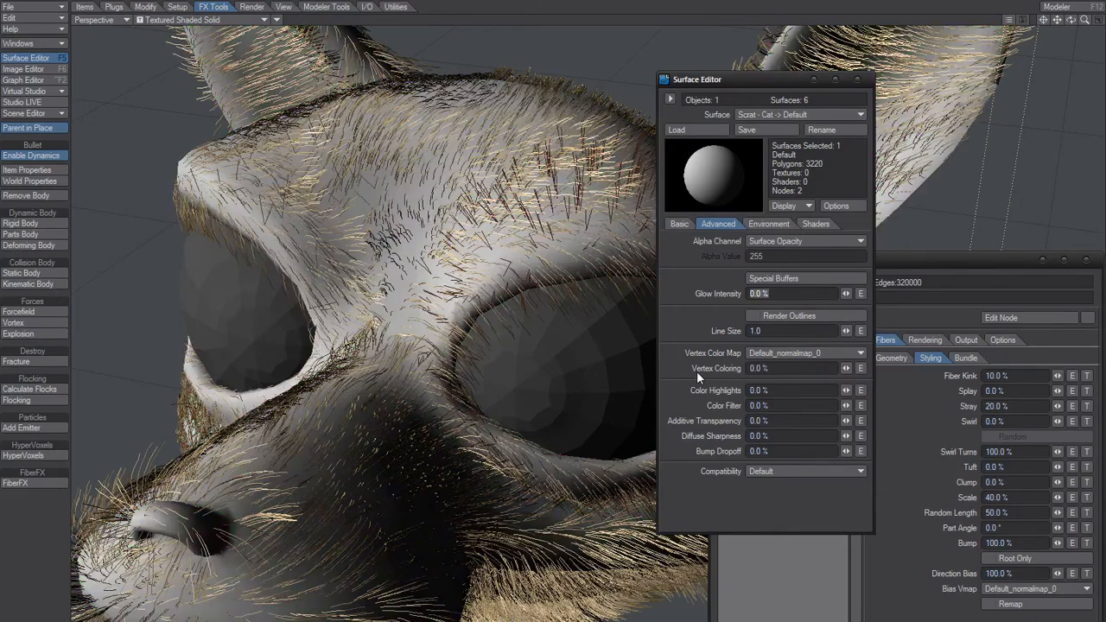
pyautogui.moveTo(774, 361); pyautogui.dragTo(676, 360)
pyautogui.write('100')
pyautogui.press('Return')
# Close Layout's Surface Editor, switch to Modeler and choose Default_normalmap_0 as the Default surface's vertex color map.
pyautogui.click(857, 80)
pyautogui.moveTo(864, 264); pyautogui.dragTo(822, 210)
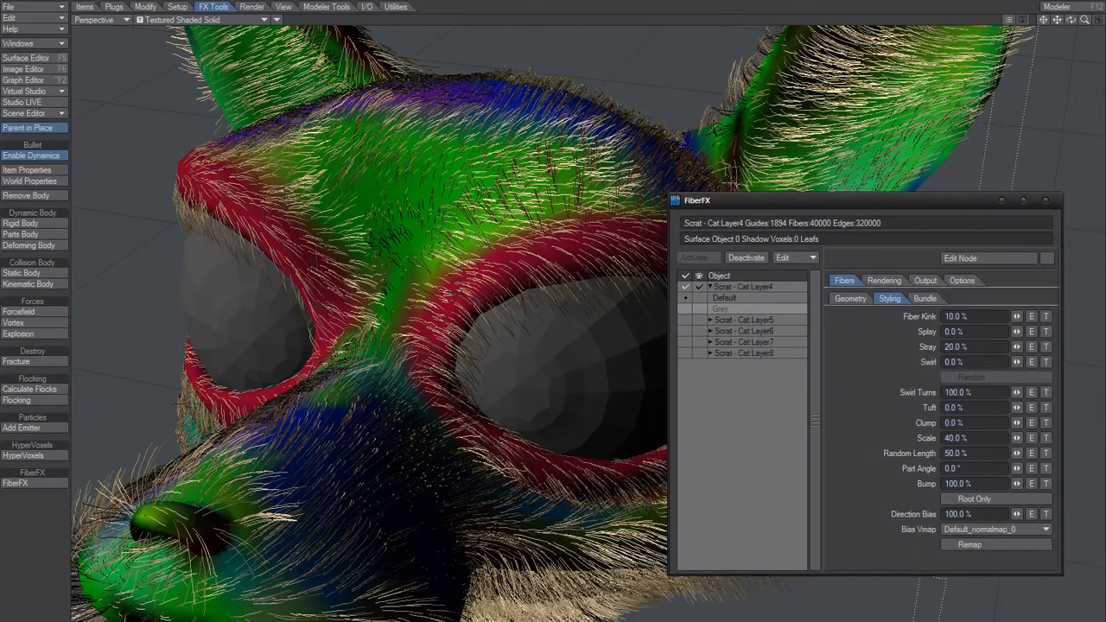
pyautogui.press('F12')
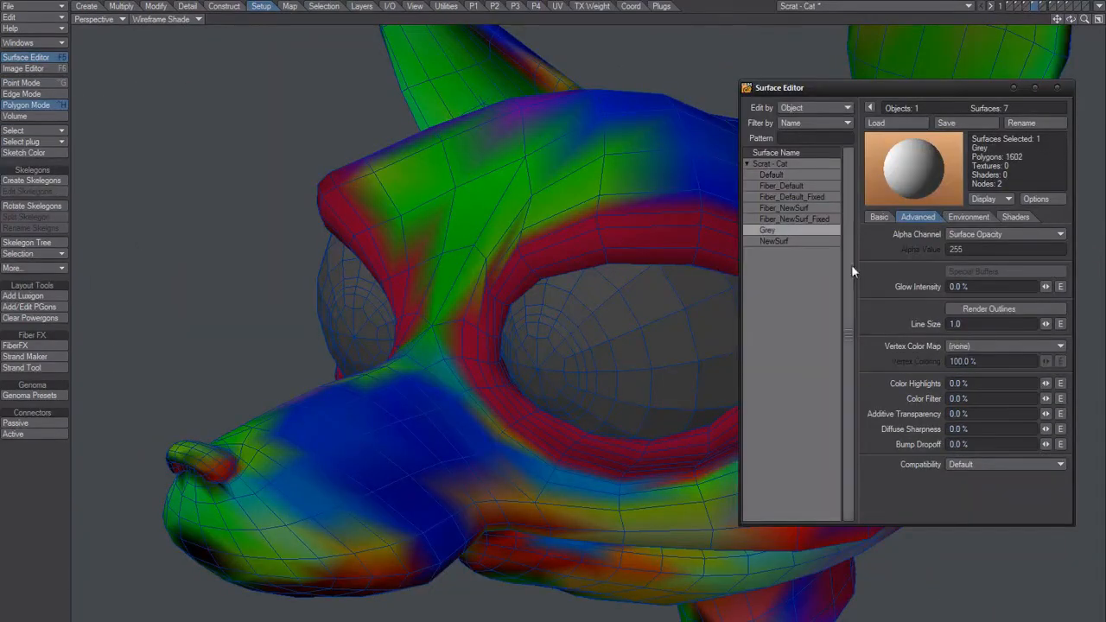
pyautogui.click(772, 174)
pyautogui.click(1003, 346)
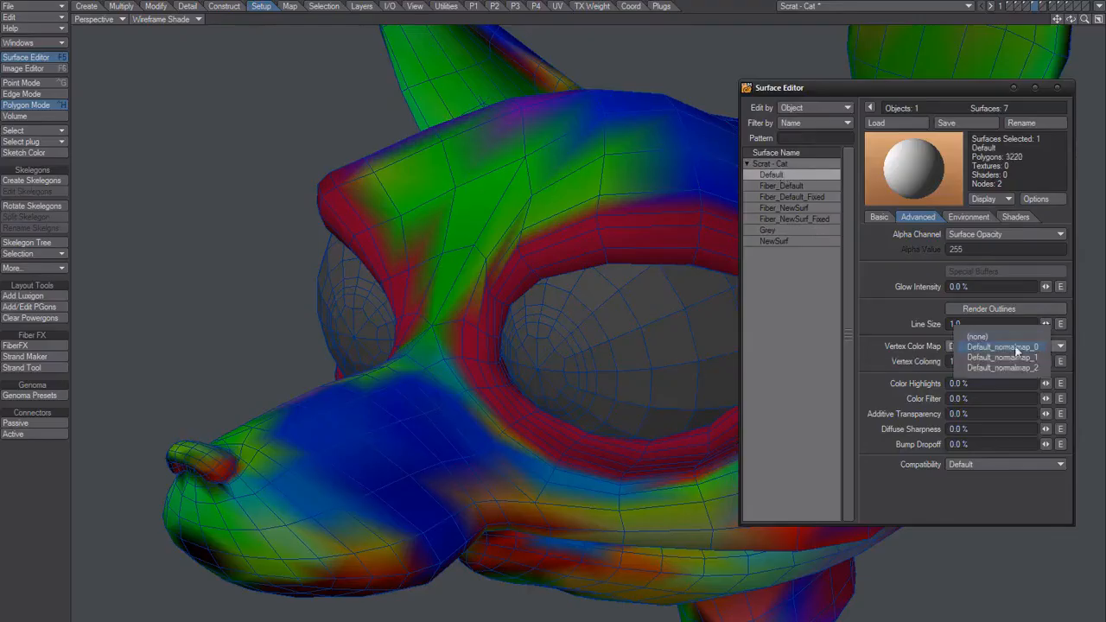
pyautogui.click(1003, 348)
# In Modeler, set the Default surface's Vertex Coloring to 0% and then back to 100%.
pyautogui.click(968, 363)
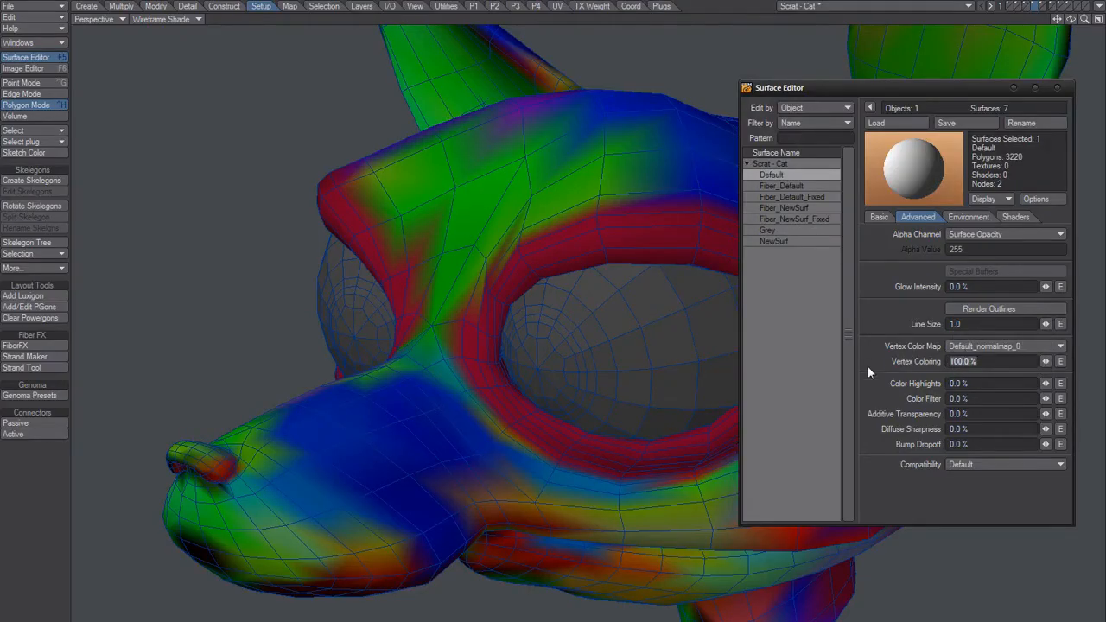
pyautogui.write('0')
pyautogui.press('Return')
pyautogui.click(980, 364)
pyautogui.write('100')
pyautogui.press('Return')
pyautogui.moveTo(925, 88); pyautogui.dragTo(905, 107)
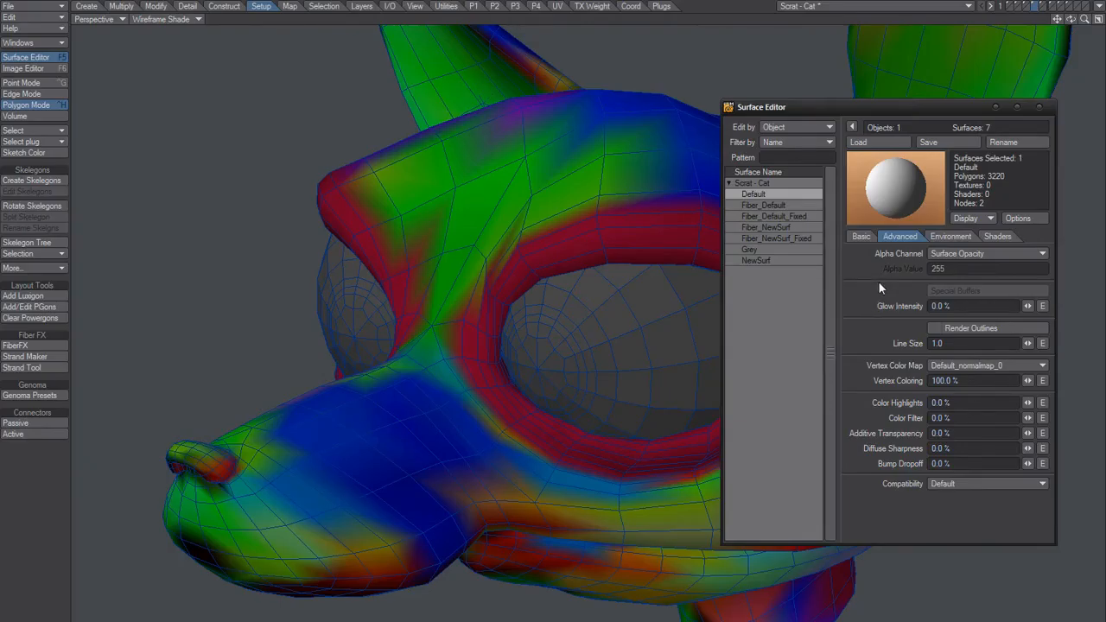
# Compare Default_normalmap_1 as the Default surface's vertex color map, then return to Default_normalmap_0.
pyautogui.click(986, 366)
pyautogui.click(960, 375)
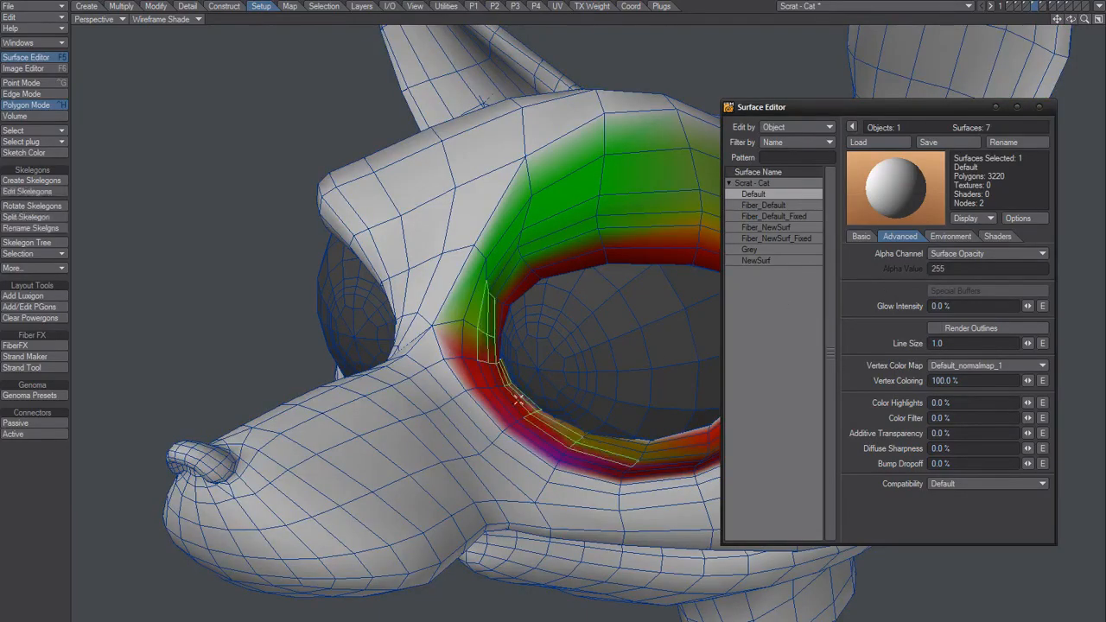
pyautogui.click(959, 365)
pyautogui.click(957, 356)
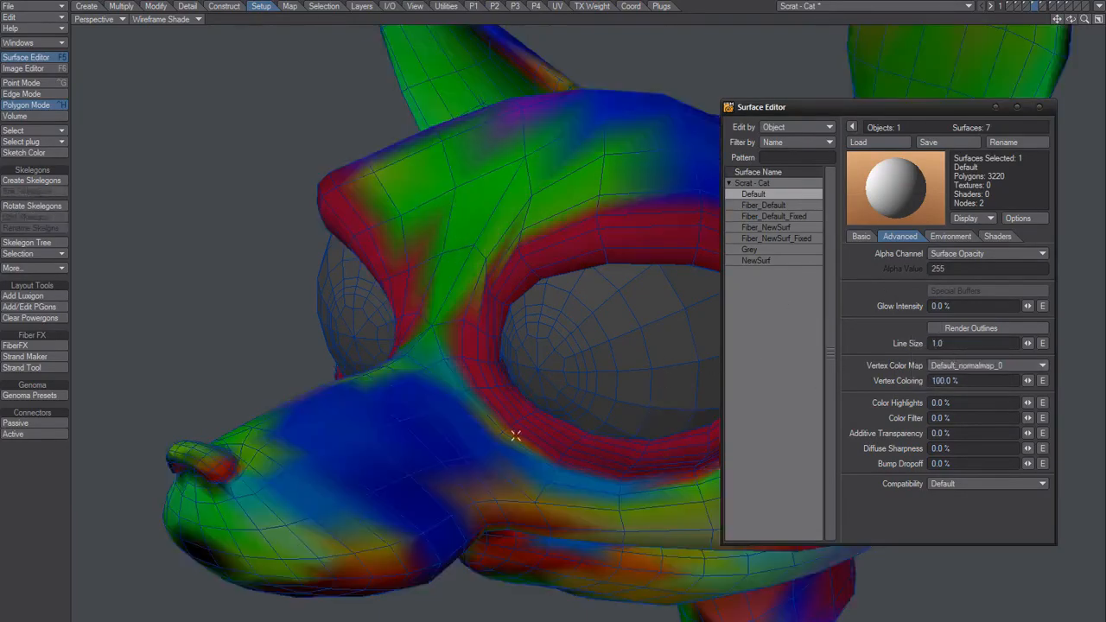
# Open Vertex Paint for the cat and frame the eye rim in its preview.
pyautogui.click(289, 6)
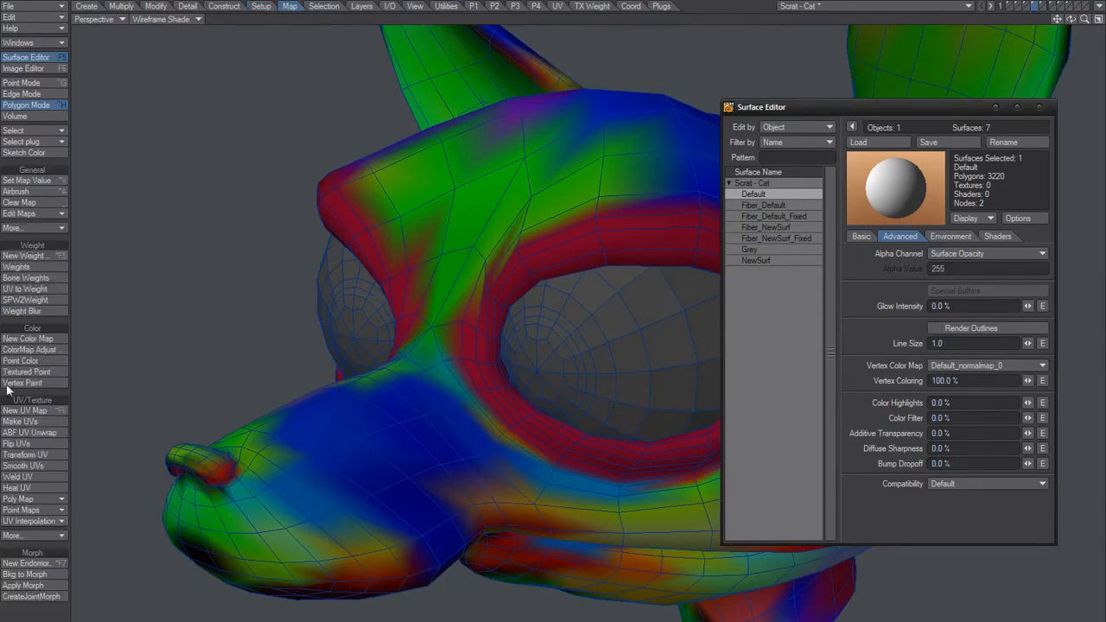
pyautogui.click(22, 383)
pyautogui.scroll(3, 868, 335)
pyautogui.moveTo(848, 340)
pyautogui.keyDown('alt'); pyautogui.mouseDown()
pyautogui.moveTo(868, 335)
pyautogui.moveTo(792, 370)
pyautogui.mouseUp(); pyautogui.keyUp('alt')
pyautogui.scroll(3, 762, 400)
pyautogui.scroll(-3, 762, 399)
pyautogui.scroll(2, 828, 380)
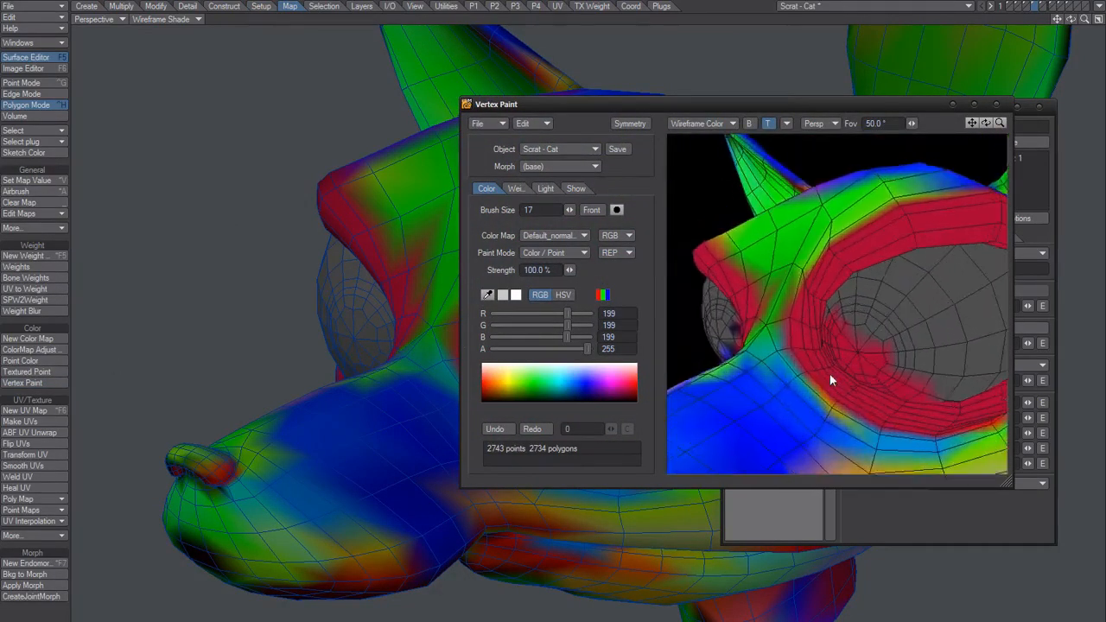
# Paint dark blue (RGB 22, 0, 146) along the lower eye rim, save the changes to the VMAPs and check the fur in Layout.
pyautogui.click(601, 390)
pyautogui.click(590, 396)
pyautogui.moveTo(873, 383)
pyautogui.mouseDown()
pyautogui.moveTo(857, 378)
pyautogui.moveTo(890, 396)
pyautogui.moveTo(923, 373)
pyautogui.moveTo(906, 372)
pyautogui.mouseUp()
pyautogui.click(998, 103)
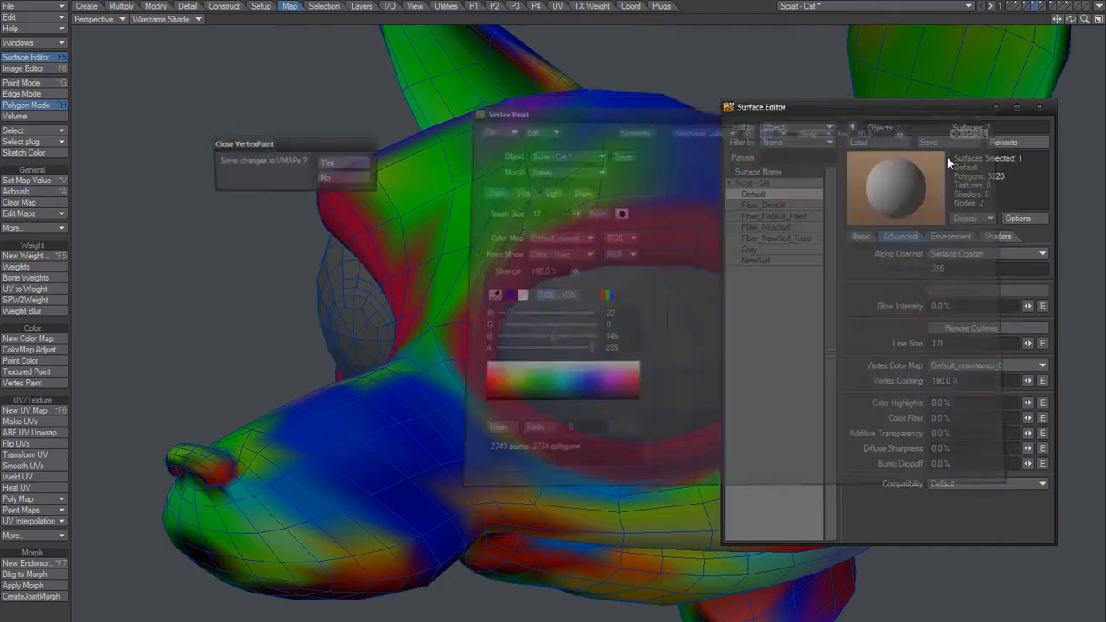
pyautogui.click(344, 162)
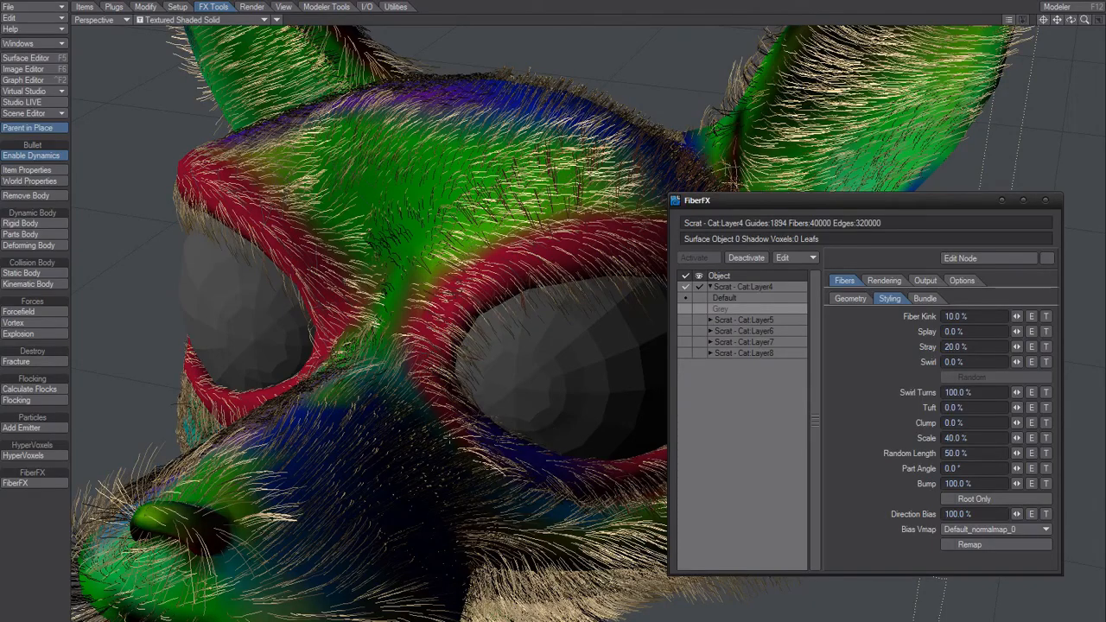
pyautogui.moveTo(757, 201); pyautogui.dragTo(833, 198)
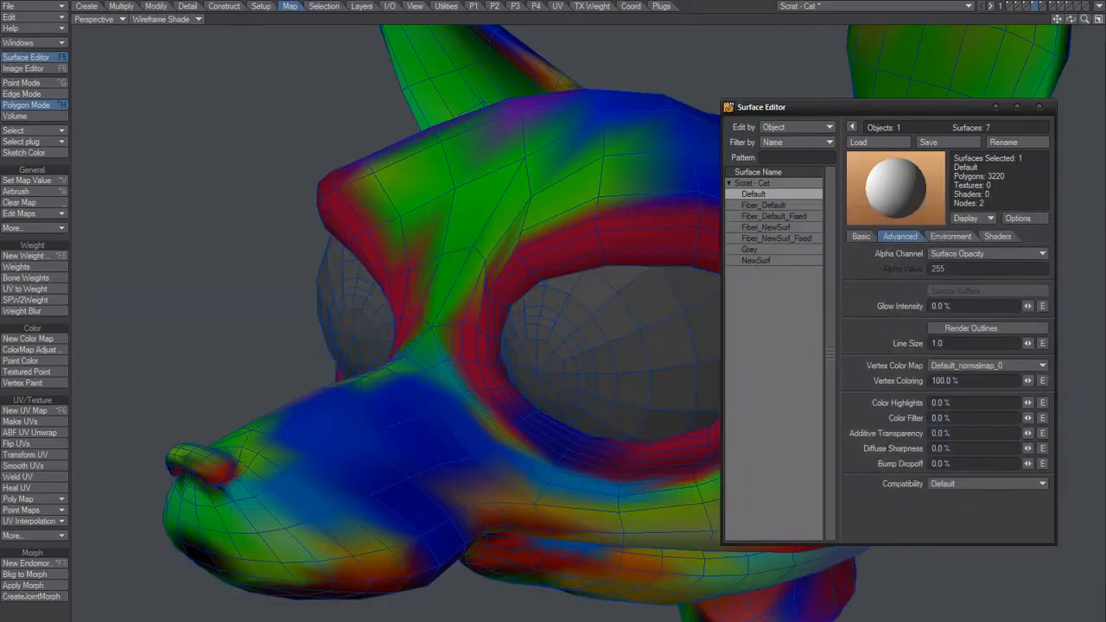
pyautogui.keyDown('alt'); pyautogui.moveTo(610, 473); pyautogui.dragTo(560, 501); pyautogui.keyUp('alt')
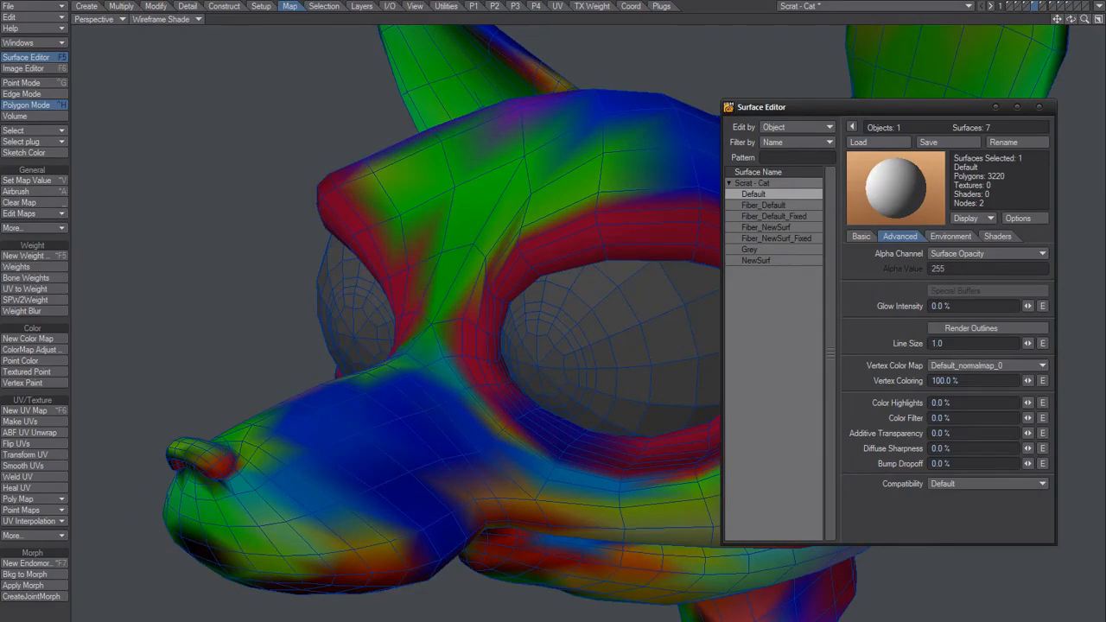
pyautogui.hotkey('ctrl', 'F7')
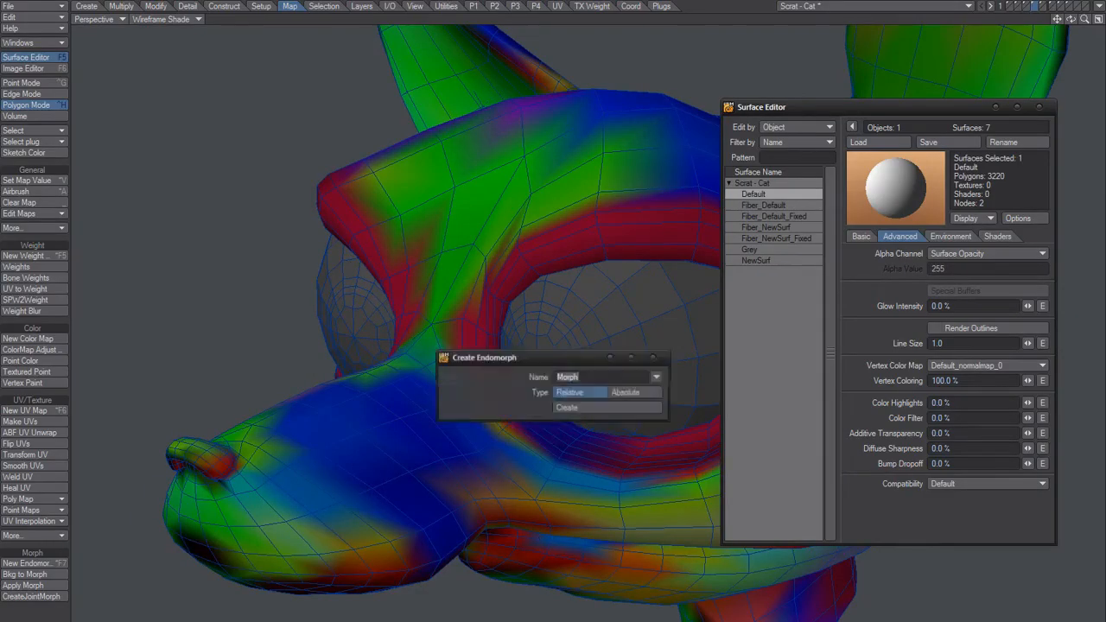
pyautogui.click(581, 404)
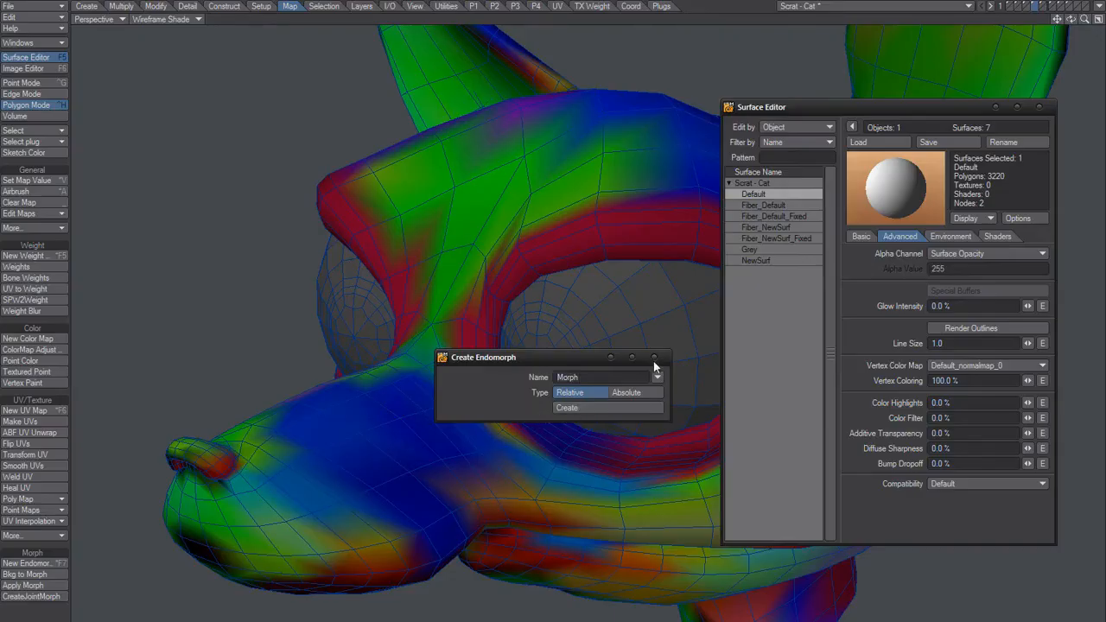
# Try moving a patch of polygons on the side of the muzzle, then undo the change.
pyautogui.moveTo(363, 445)
pyautogui.mouseDown()
pyautogui.moveTo(359, 469)
pyautogui.moveTo(457, 509)
pyautogui.mouseUp()
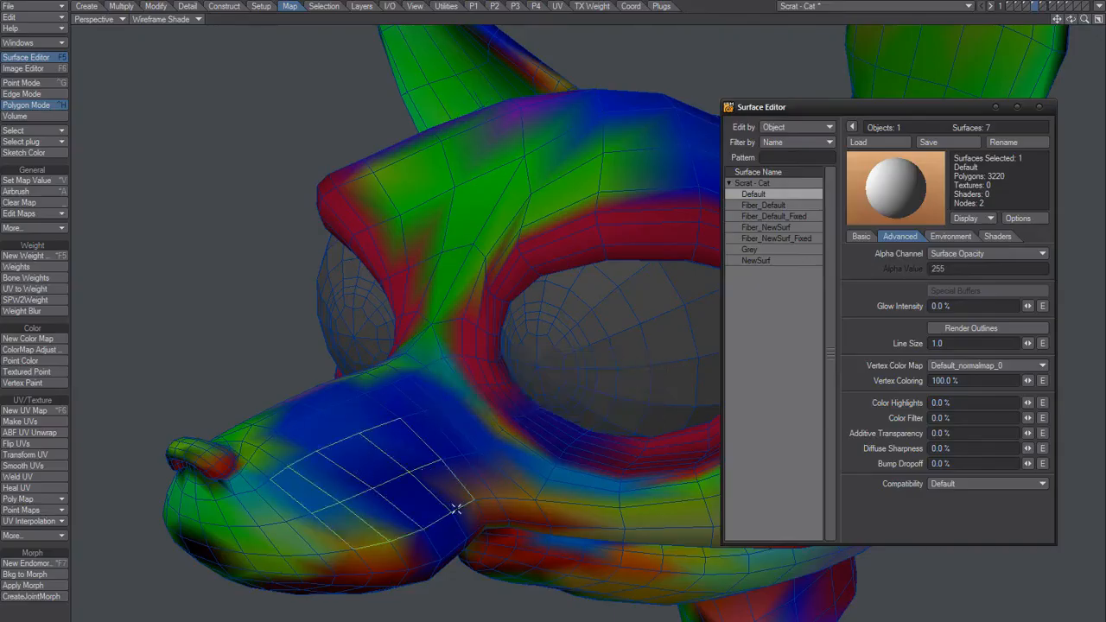
pyautogui.press('t')
pyautogui.moveTo(376, 487); pyautogui.dragTo(433, 441)
pyautogui.press('/')
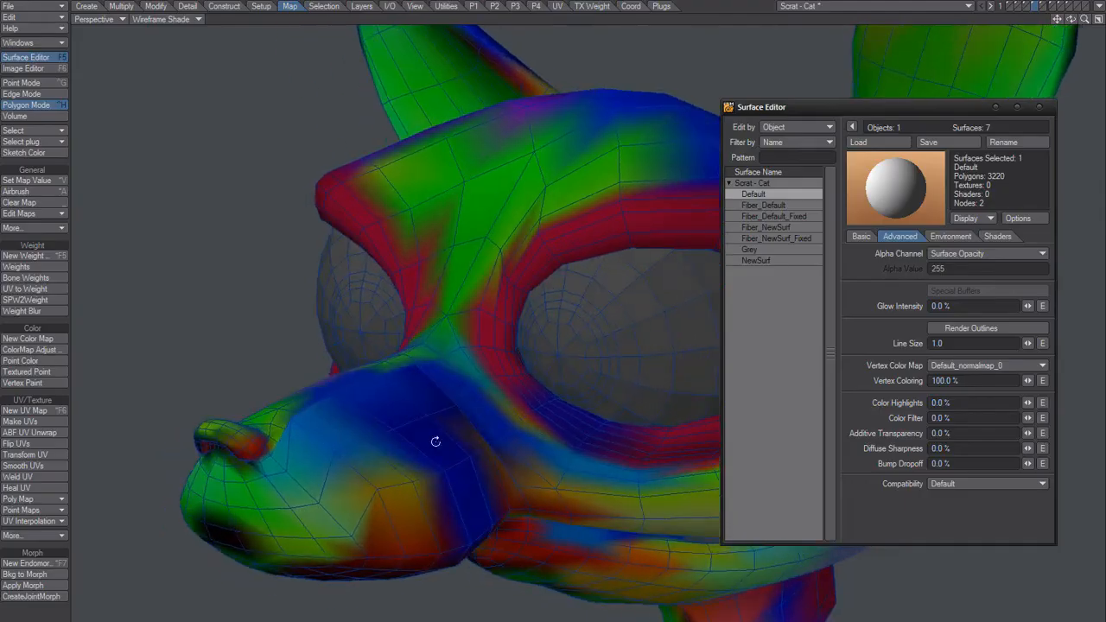
pyautogui.hotkey('ctrl', 'z')
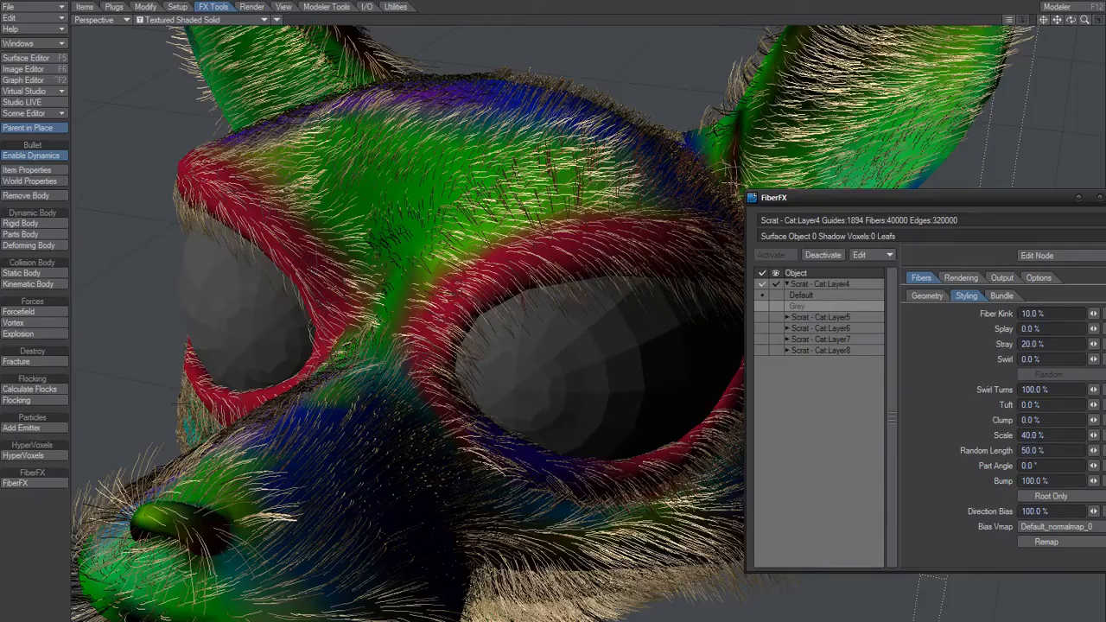
# Try adding Morph Mixer to Scrat - Cat:Layer4, then remove it from the displacement list and close the object's properties.
pyautogui.press('p')
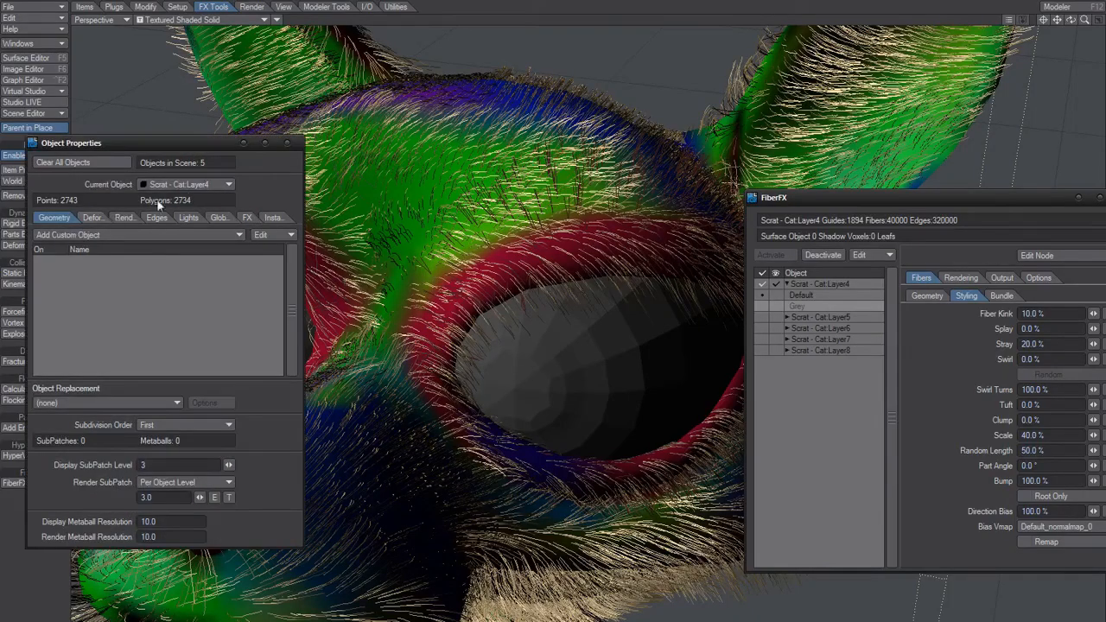
pyautogui.click(98, 215)
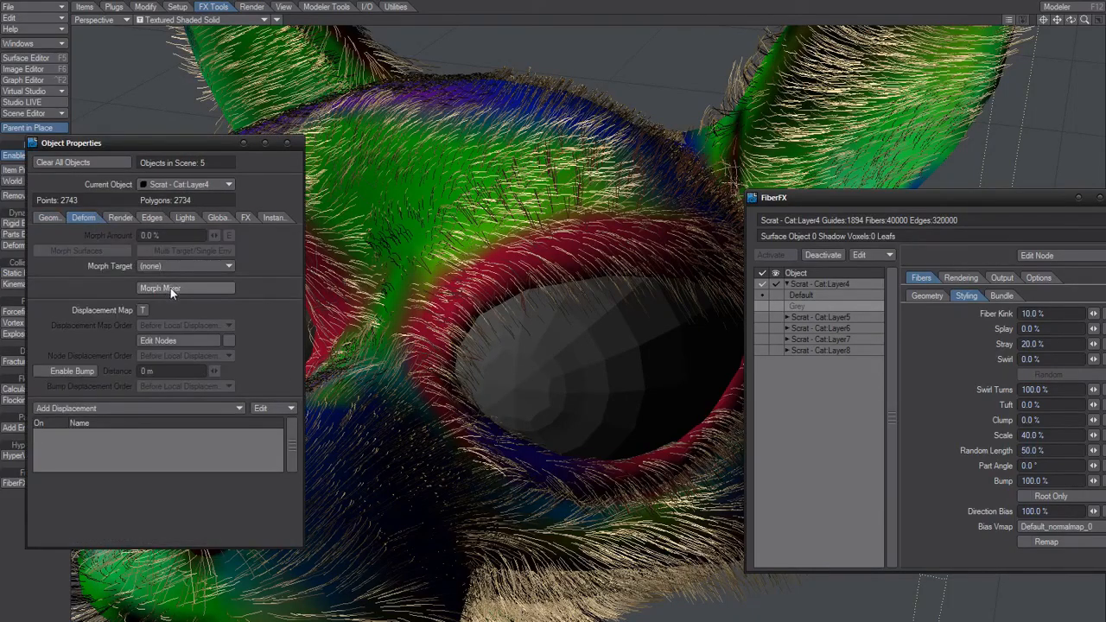
pyautogui.click(170, 287)
pyautogui.click(482, 44)
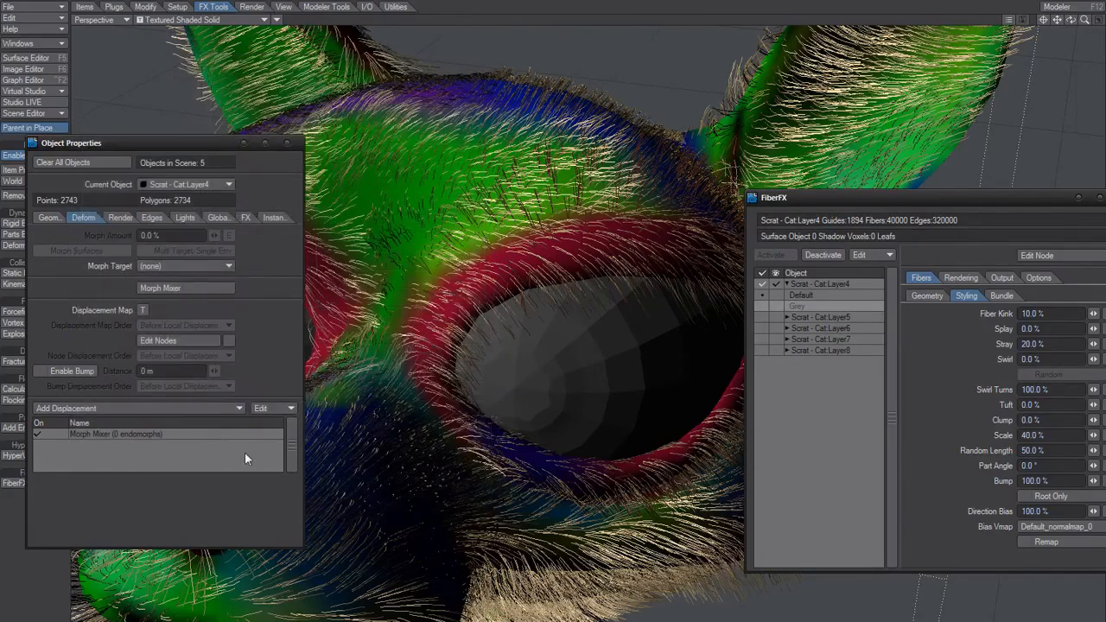
pyautogui.rightClick(122, 433)
pyautogui.click(118, 475)
pyautogui.click(287, 144)
# Switch to Modeler and back to Layout, then add Morph Mixer to Scrat - Cat:Layer4 and arrange its windows around the head.
pyautogui.press('F12')
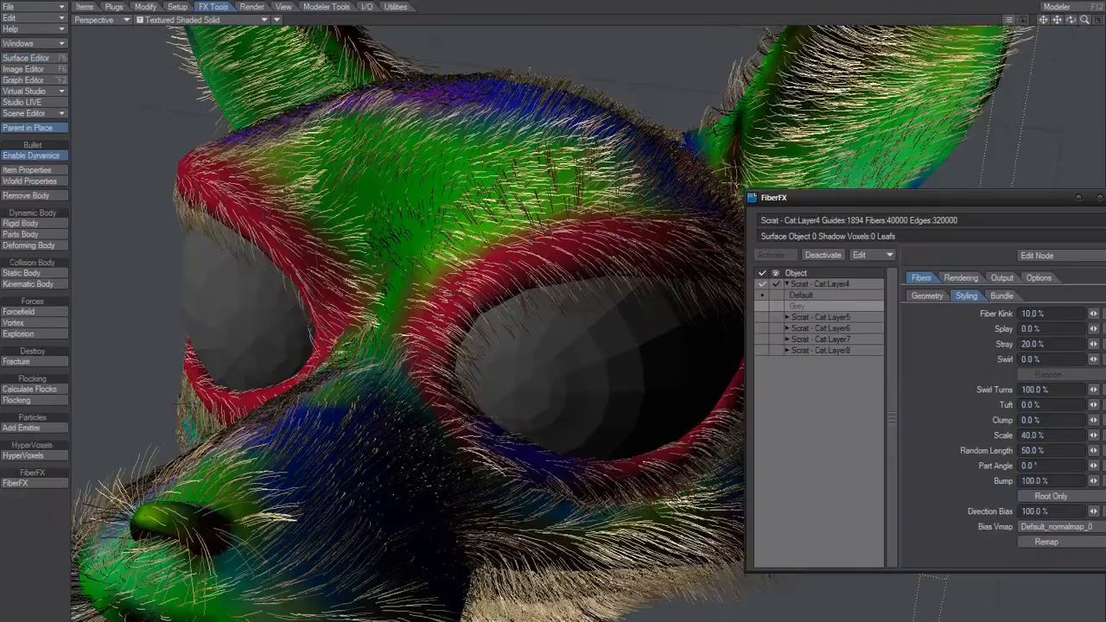
pyautogui.press('p')
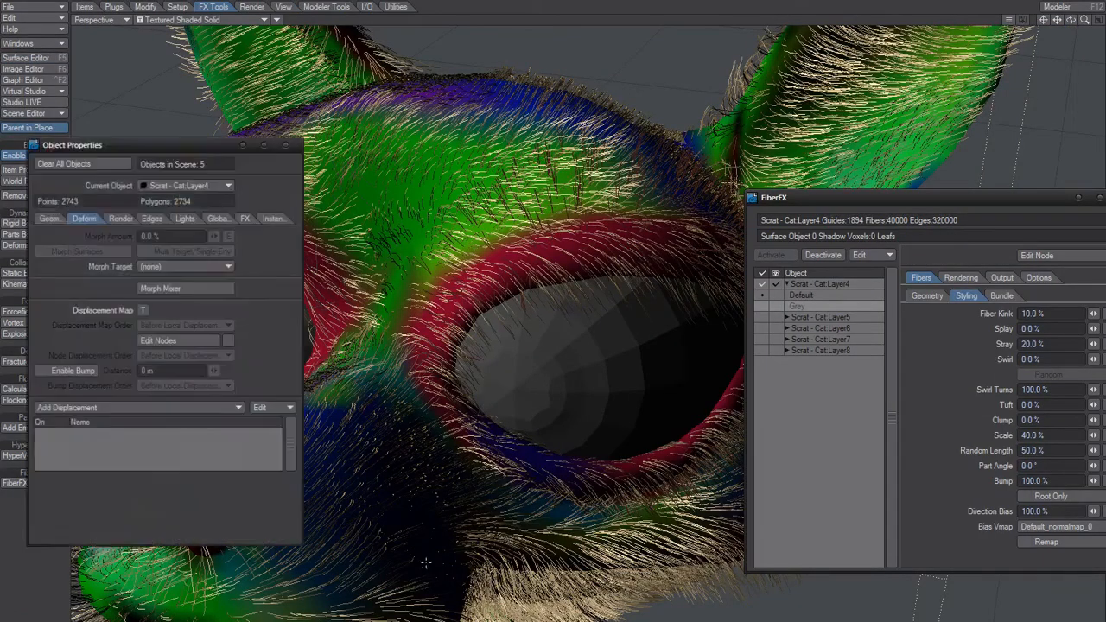
pyautogui.click(165, 287)
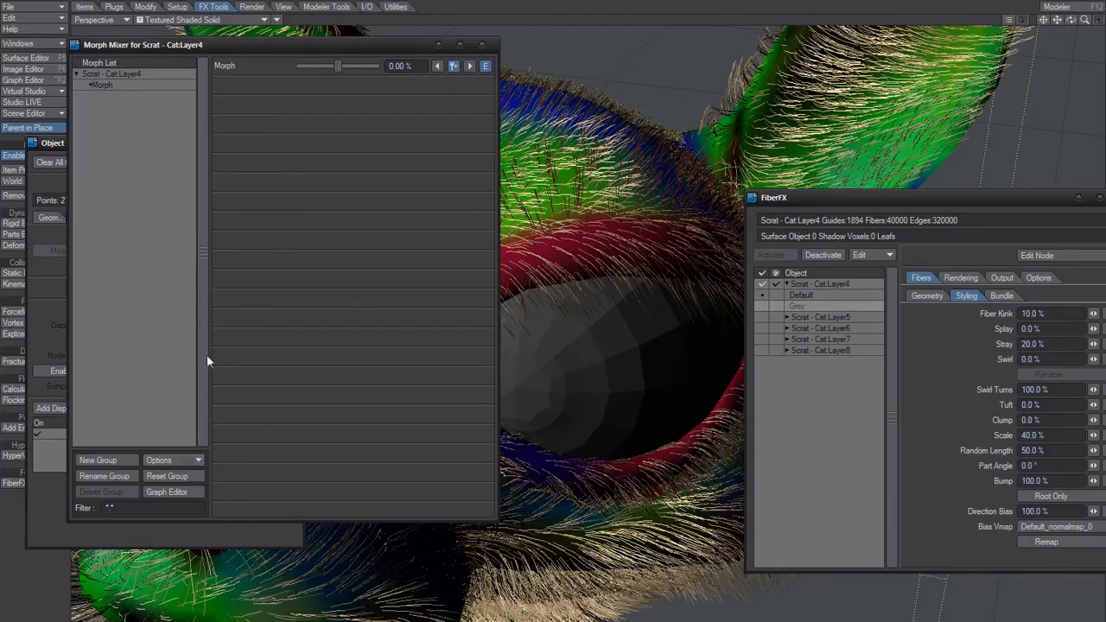
pyautogui.moveTo(363, 48); pyautogui.dragTo(762, 69)
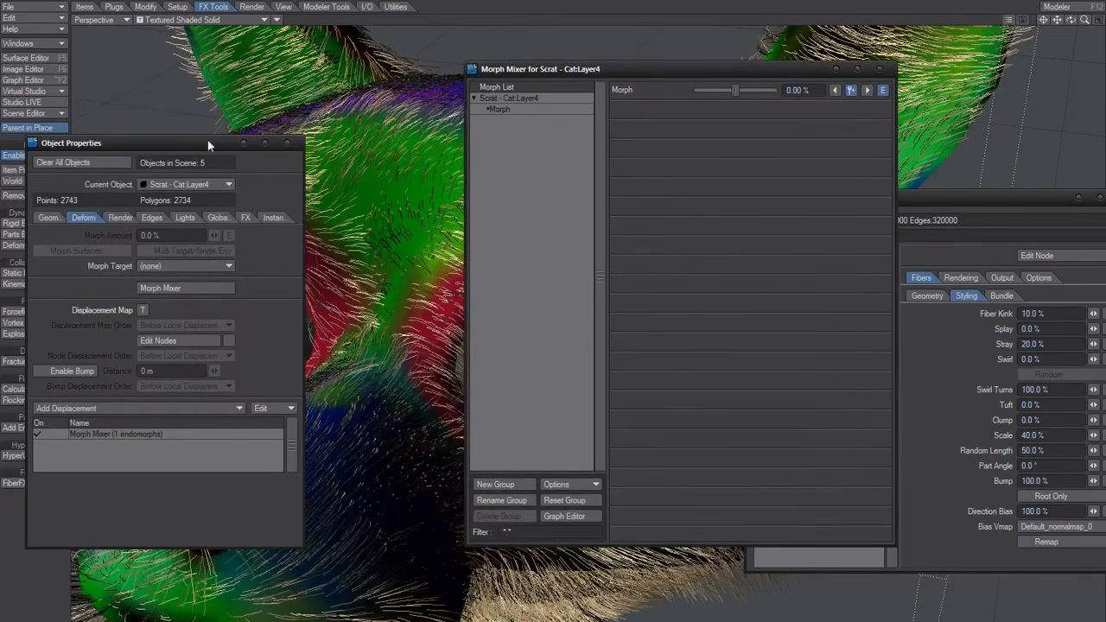
pyautogui.moveTo(205, 145); pyautogui.dragTo(78, 164)
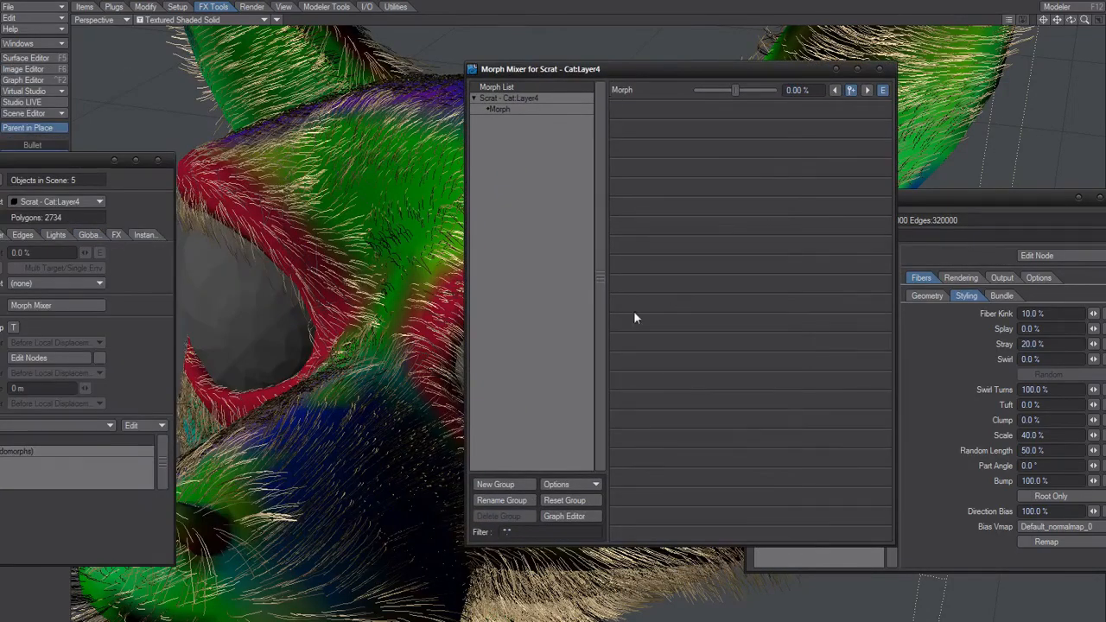
# Set the Default surface's Vertex Coloring to 0% so the head shows without the normal-map colors.
pyautogui.press('F5')
pyautogui.click(718, 224)
pyautogui.click(771, 370)
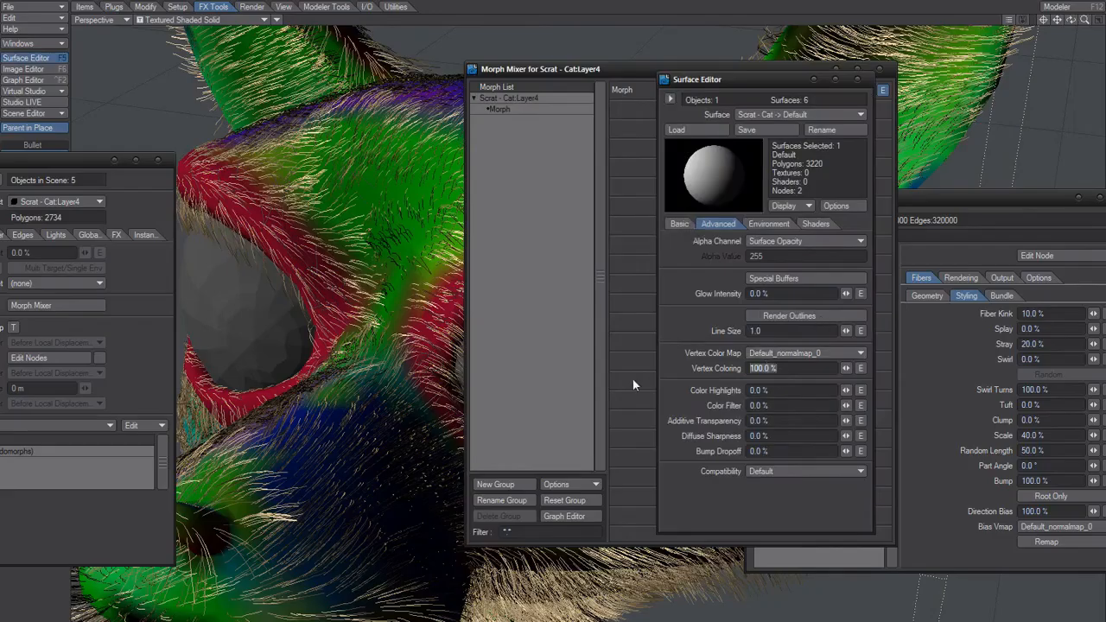
pyautogui.write('0')
pyautogui.press('Tab')
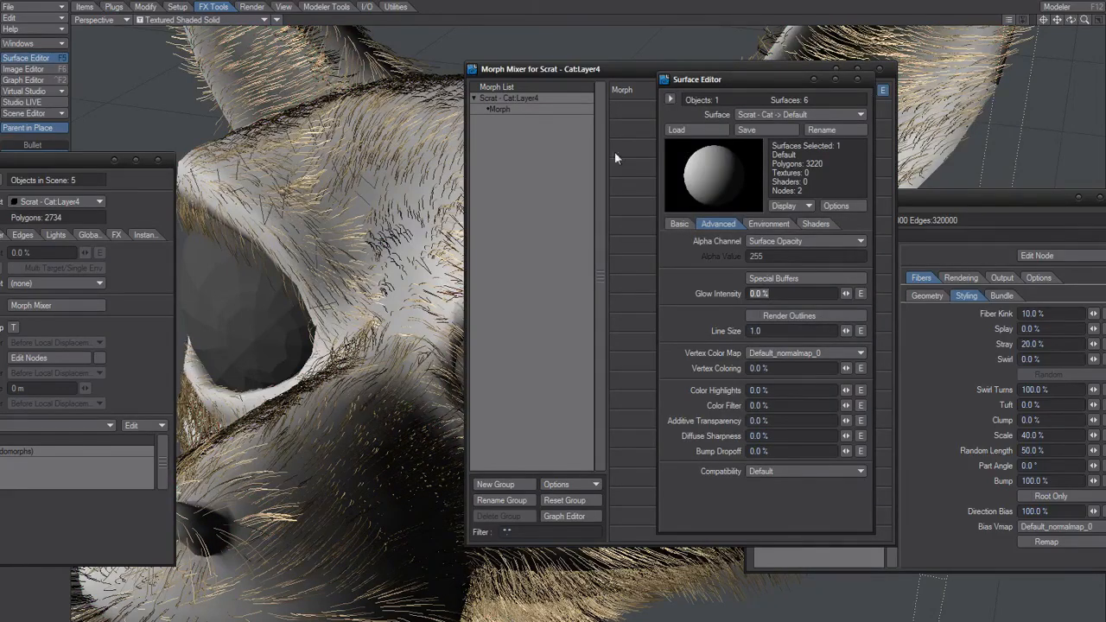
# Set the Morph endomorph to 100% in Morph Mixer and view the fur on the deformed muzzle.
pyautogui.click(615, 157)
pyautogui.moveTo(744, 92); pyautogui.dragTo(766, 173)
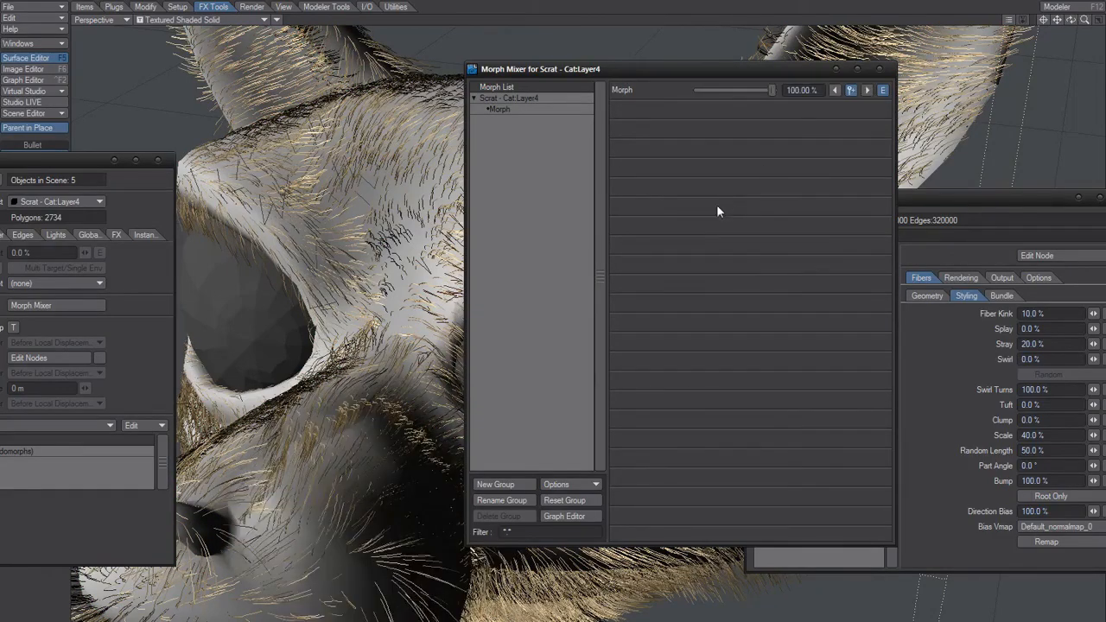
pyautogui.keyDown('alt'); pyautogui.moveTo(345, 415); pyautogui.dragTo(389, 242); pyautogui.keyUp('alt')
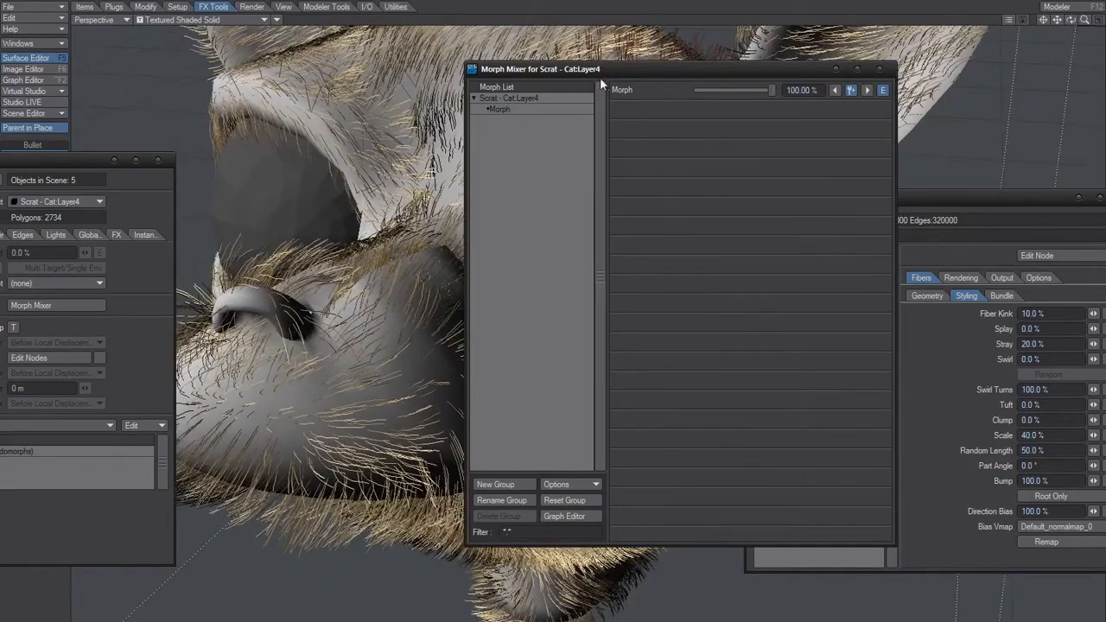
pyautogui.moveTo(602, 72); pyautogui.dragTo(672, 75)
# Try After Morphing as the subdivision order of Scrat - Cat:Layer4, then set it back to First.
pyautogui.moveTo(75, 161); pyautogui.dragTo(192, 122)
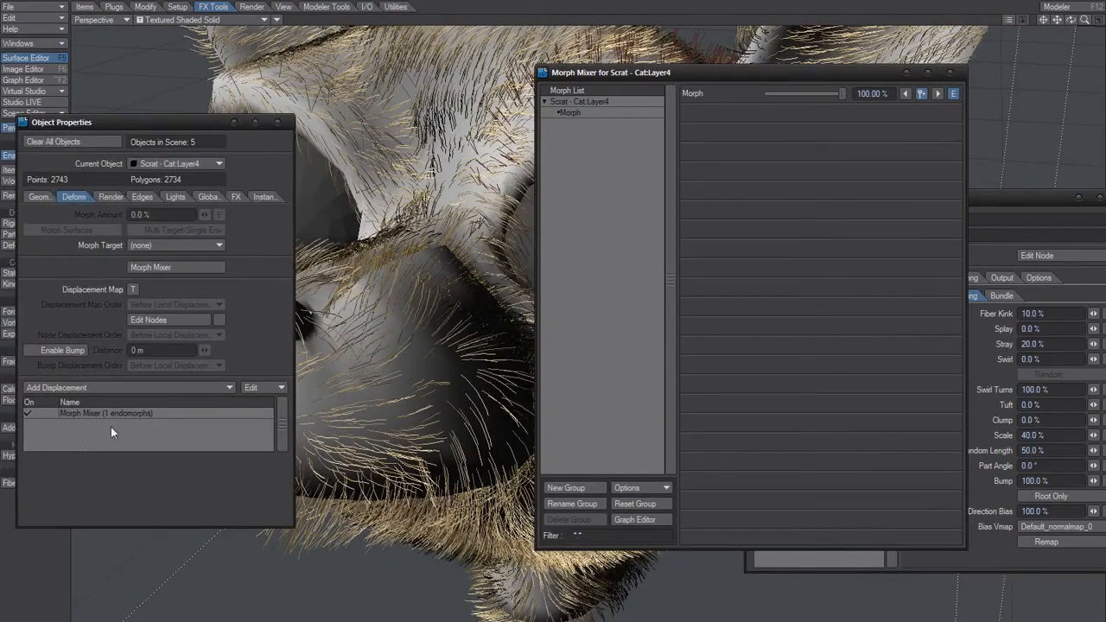
pyautogui.click(40, 196)
pyautogui.click(158, 404)
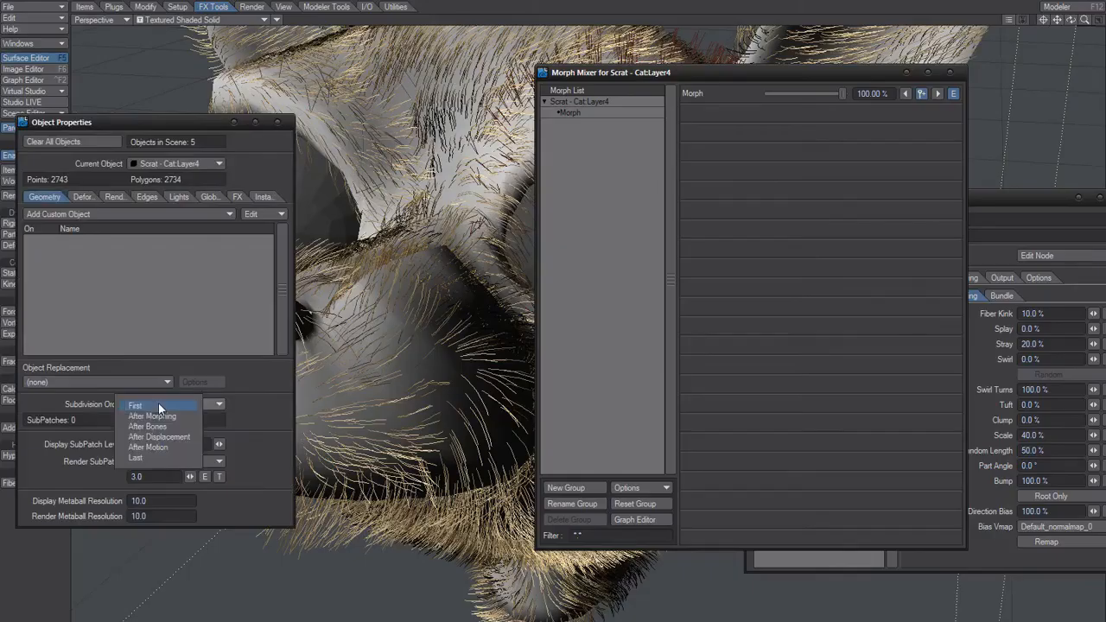
pyautogui.click(158, 417)
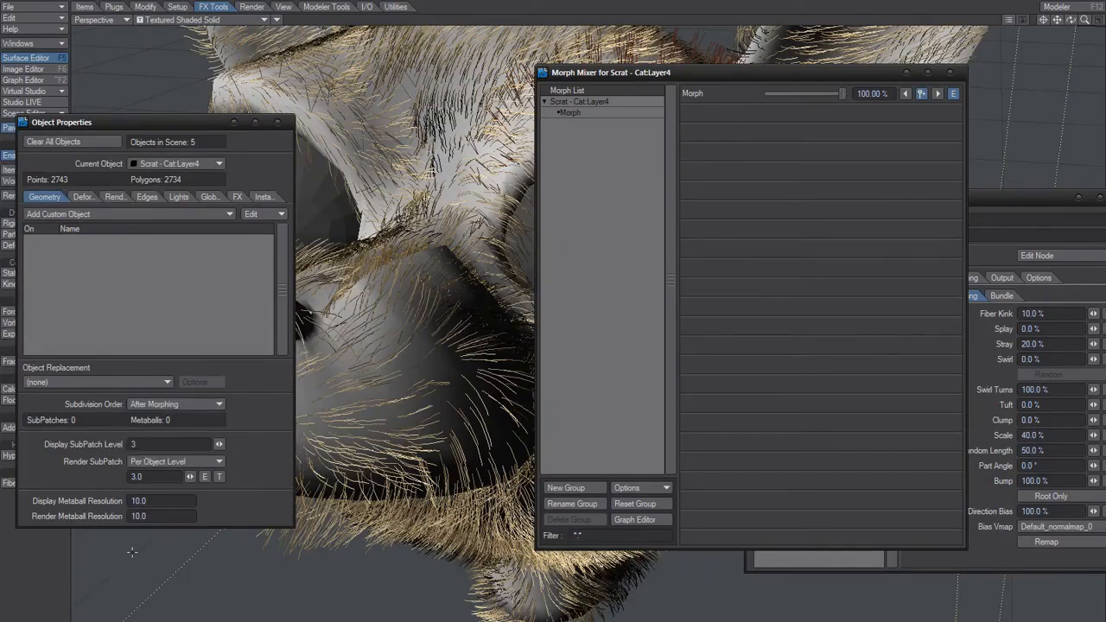
pyautogui.click(164, 404)
pyautogui.click(173, 390)
# Try After Bones as the subdivision order, restore First, and keep Scrat - Cat:Layer4 as the current object.
pyautogui.moveTo(198, 122); pyautogui.dragTo(165, 121)
pyautogui.click(127, 401)
pyautogui.click(127, 423)
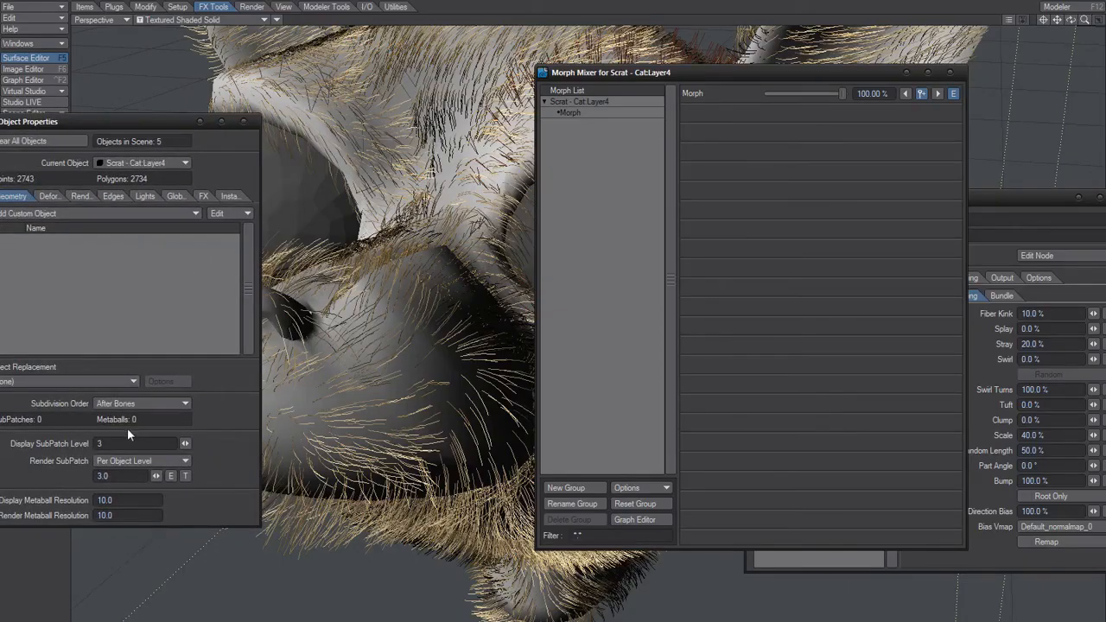
pyautogui.click(135, 403)
pyautogui.click(142, 381)
pyautogui.click(154, 164)
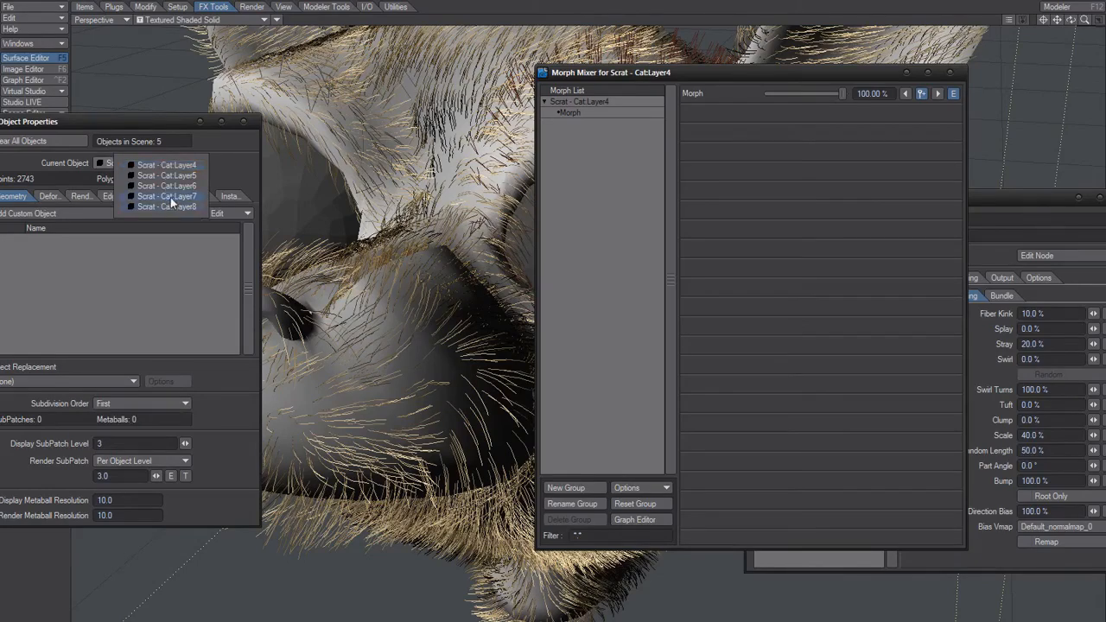
pyautogui.click(181, 164)
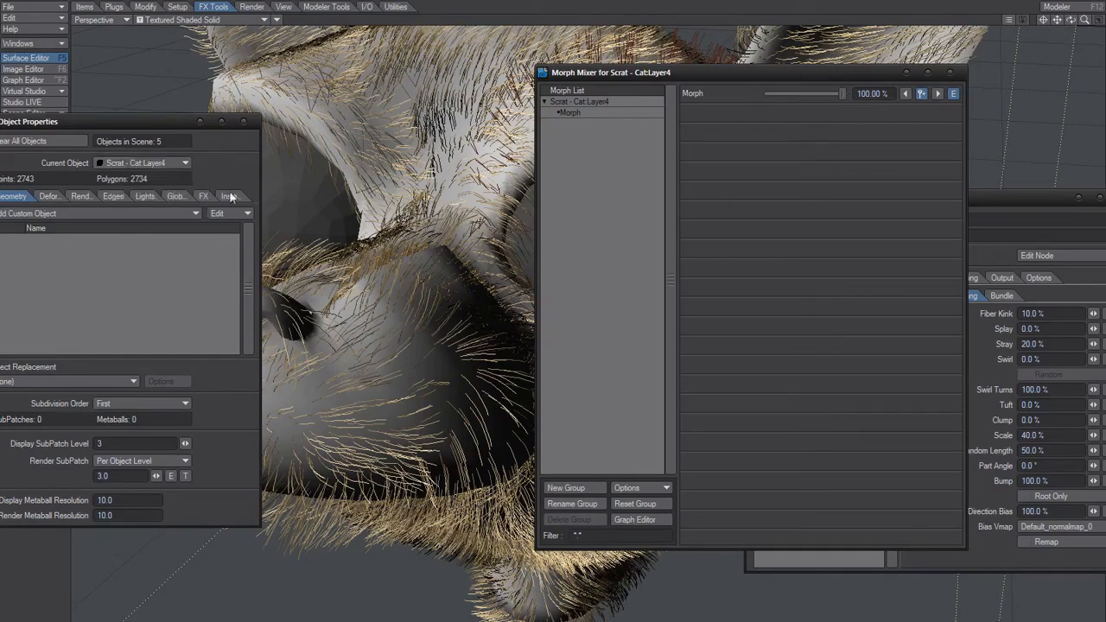
pyautogui.moveTo(145, 120)
pyautogui.mouseDown()
pyautogui.moveTo(165, 123)
pyautogui.moveTo(114, 143)
pyautogui.moveTo(158, 128)
pyautogui.mouseUp()
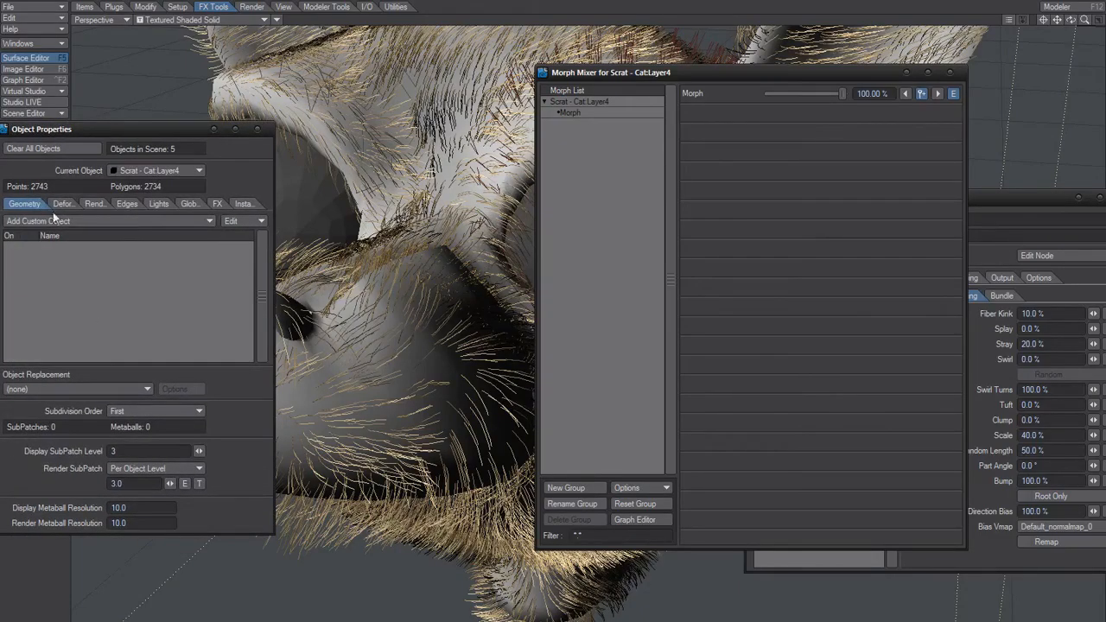
# Try a Display SubPatch Level of 1 for the cat layer, then restore it to 3.
pyautogui.moveTo(126, 452); pyautogui.dragTo(93, 457)
pyautogui.moveTo(124, 452); pyautogui.dragTo(76, 458)
pyautogui.write('1')
pyautogui.click(163, 405)
pyautogui.click(164, 399)
pyautogui.write('3')
pyautogui.press('Return')
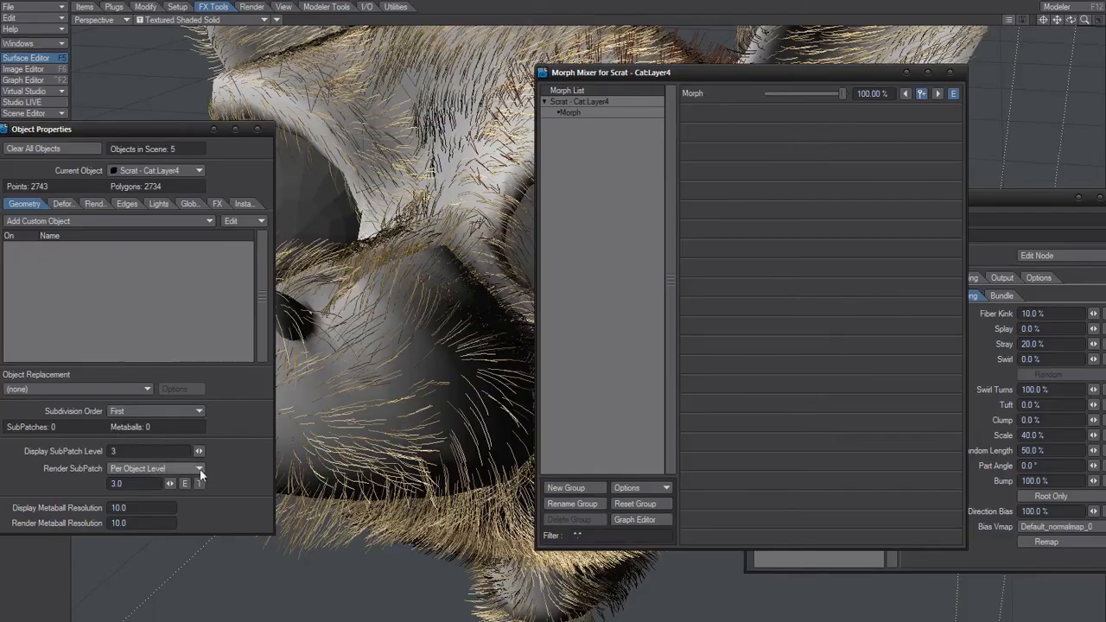
# Close Morph Mixer and examine the fur on the morphed muzzle from several angles.
pyautogui.moveTo(674, 72); pyautogui.dragTo(505, 148)
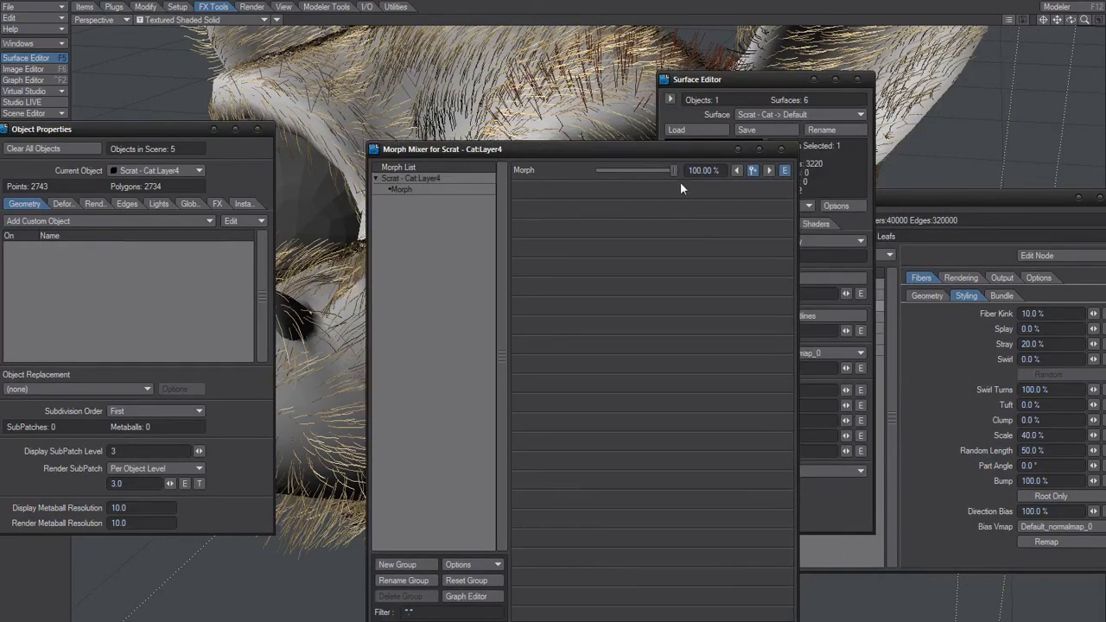
pyautogui.click(781, 150)
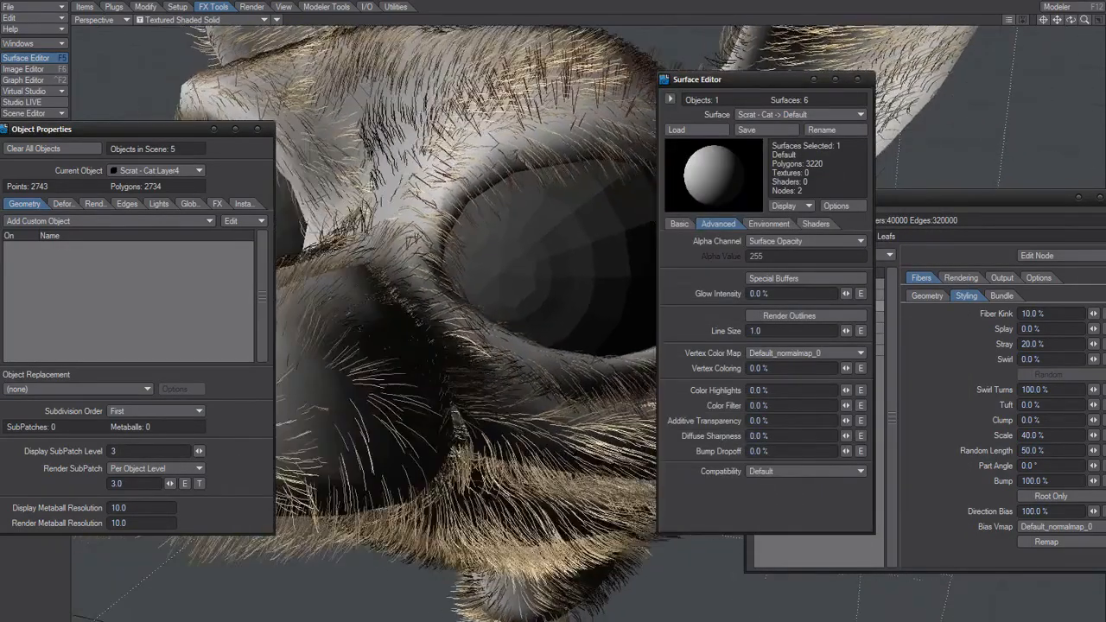
pyautogui.keyDown('alt'); pyautogui.moveTo(449, 346); pyautogui.dragTo(517, 350); pyautogui.keyUp('alt')
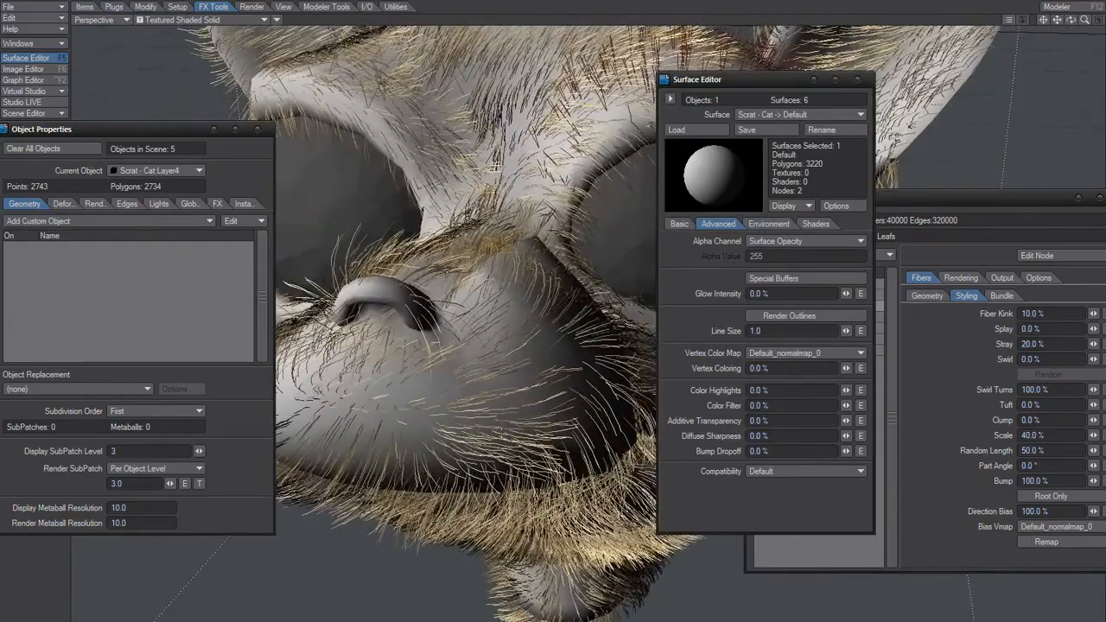
pyautogui.scroll(-3, 517, 350)
pyautogui.keyDown('alt'); pyautogui.moveTo(528, 234); pyautogui.dragTo(463, 246); pyautogui.keyUp('alt')
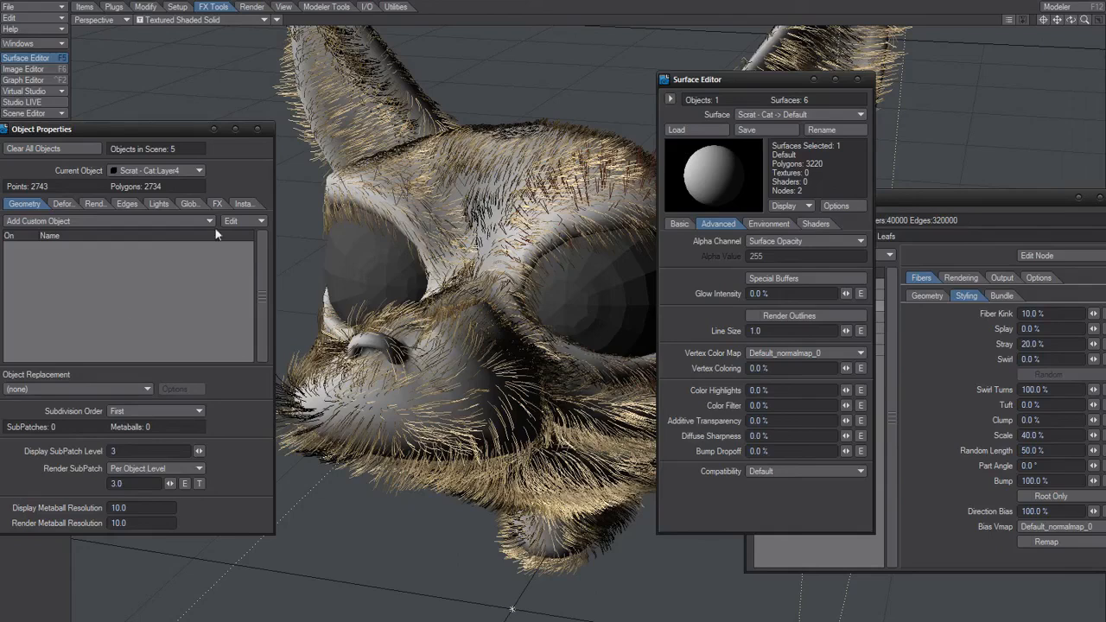
# Reopen Morph Mixer from the cat layer's displacement list, test the Morph amount against the fur, leave it at 100% and close the mixer.
pyautogui.click(147, 468)
pyautogui.click(218, 459)
pyautogui.click(64, 206)
pyautogui.click(115, 422)
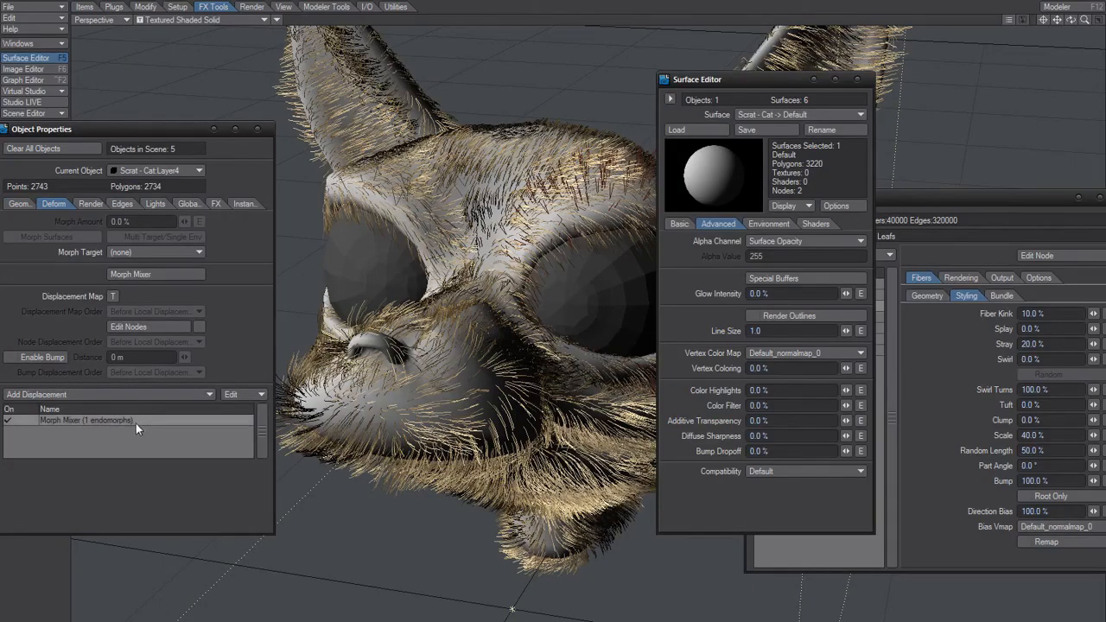
pyautogui.rightClick(132, 424)
pyautogui.click(140, 433)
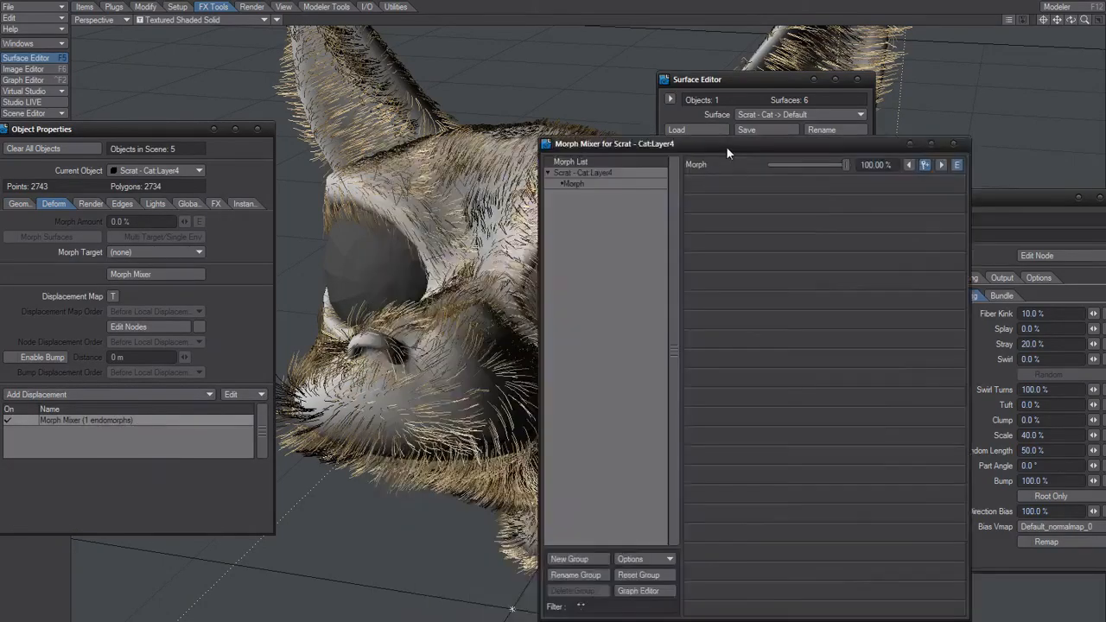
pyautogui.moveTo(725, 152); pyautogui.dragTo(876, 151)
pyautogui.moveTo(994, 164); pyautogui.dragTo(965, 182)
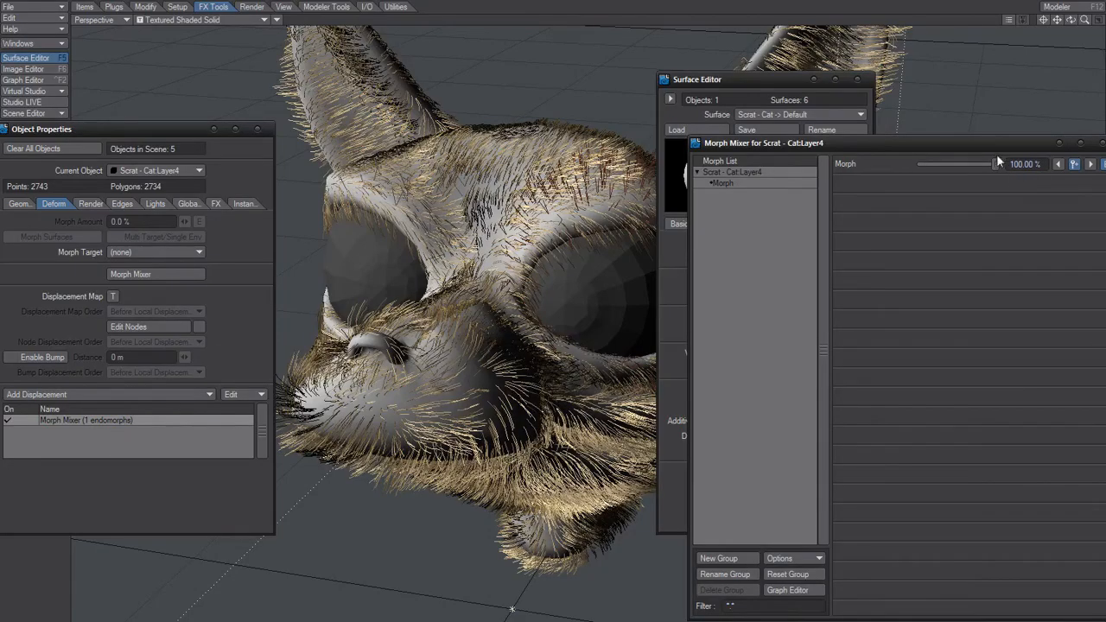
pyautogui.moveTo(972, 143); pyautogui.dragTo(871, 148)
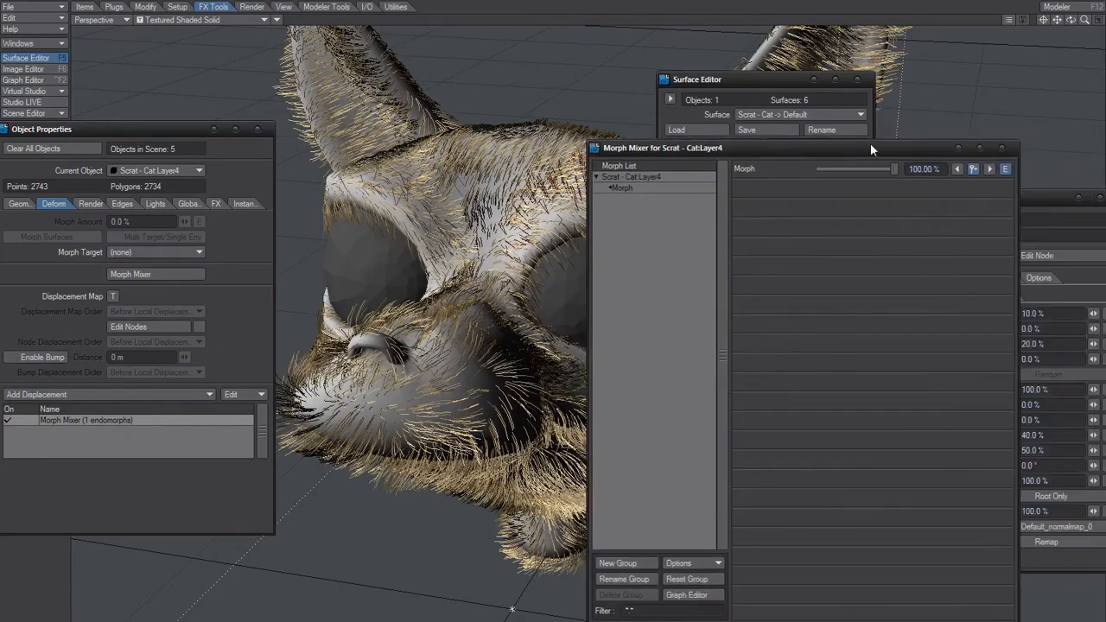
pyautogui.click(1001, 151)
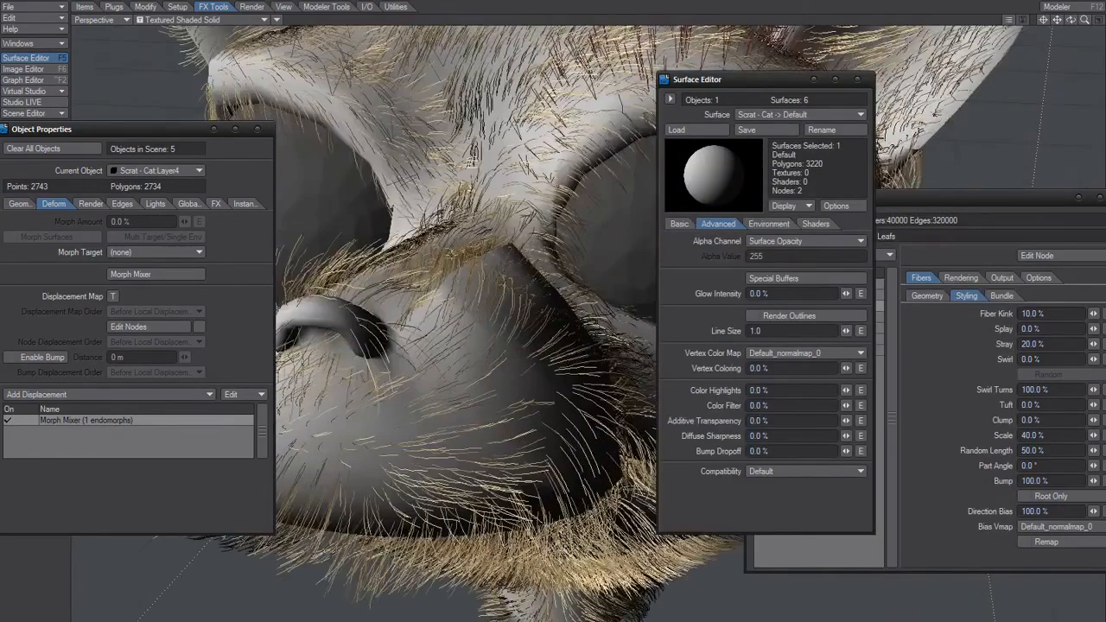
# Compare the fur with the subdivision order at After Morphing and at Last, then return it to First.
pyautogui.click(24, 204)
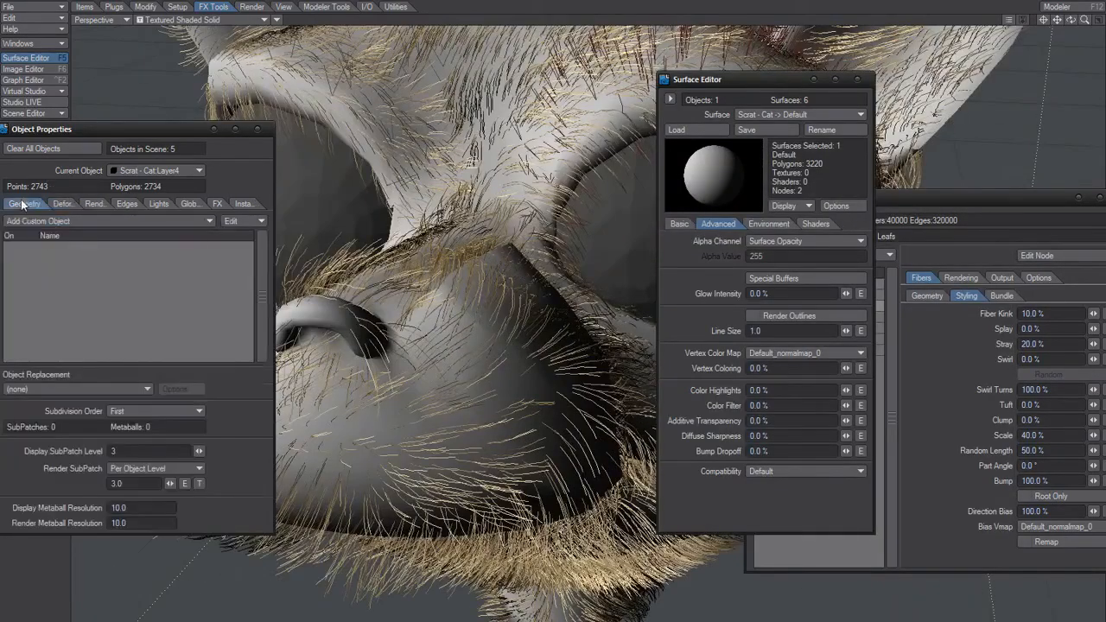
pyautogui.click(130, 411)
pyautogui.click(130, 424)
pyautogui.click(134, 410)
pyautogui.click(134, 453)
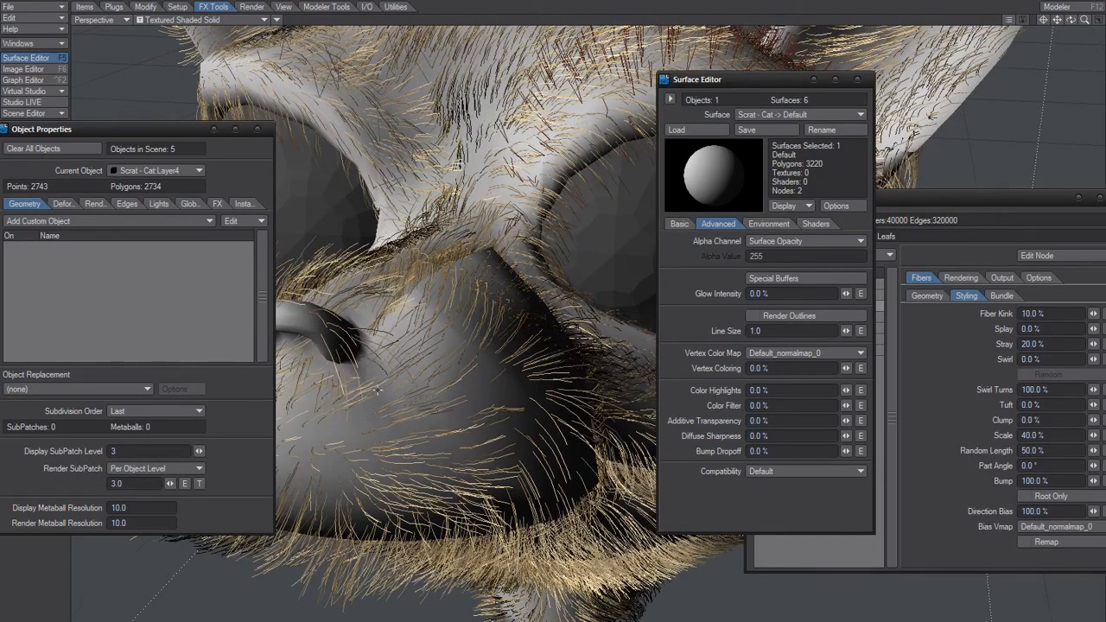
pyautogui.scroll(-2, 461, 382)
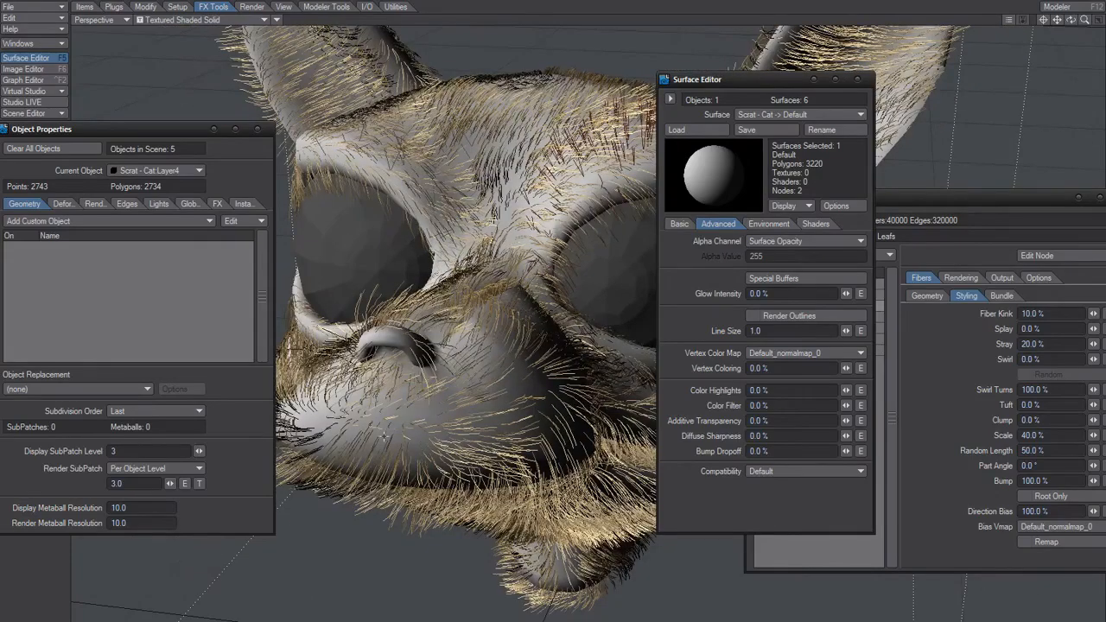
pyautogui.click(138, 413)
pyautogui.click(140, 359)
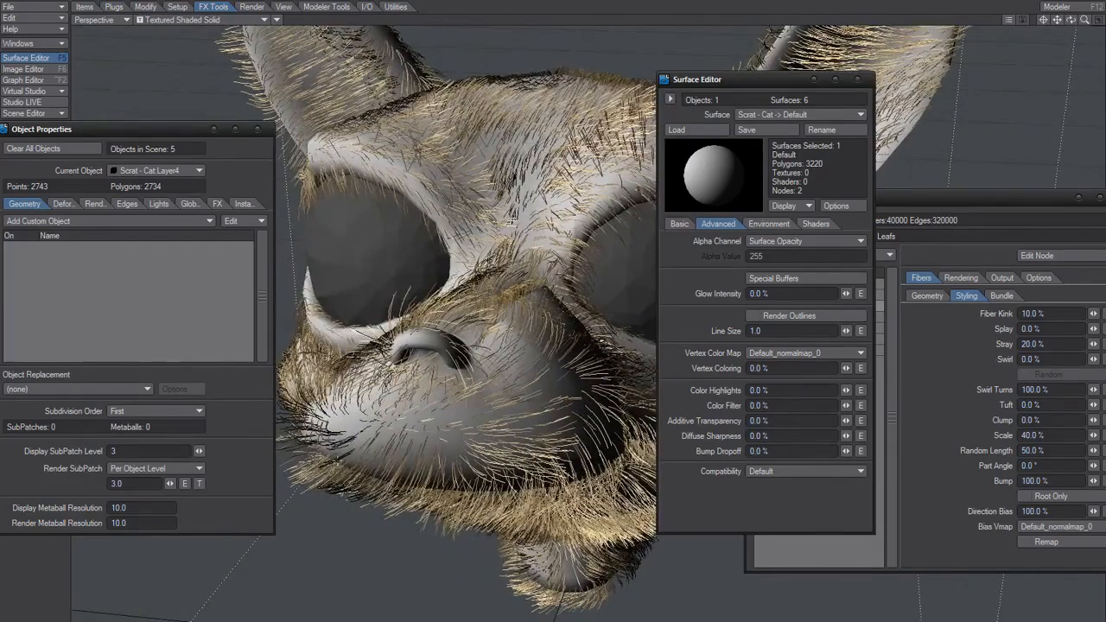
# Step the subdivision order from After Motion back through the earlier options to First, comparing the fur each time.
pyautogui.click(150, 413)
pyautogui.click(142, 410)
pyautogui.click(138, 451)
pyautogui.click(147, 409)
pyautogui.click(153, 396)
pyautogui.click(151, 411)
pyautogui.click(155, 400)
pyautogui.click(156, 409)
pyautogui.click(155, 400)
pyautogui.click(153, 412)
pyautogui.click(150, 400)
# Keep Scrat - Cat:Layer4 as the current object and show its deformation settings.
pyautogui.click(172, 175)
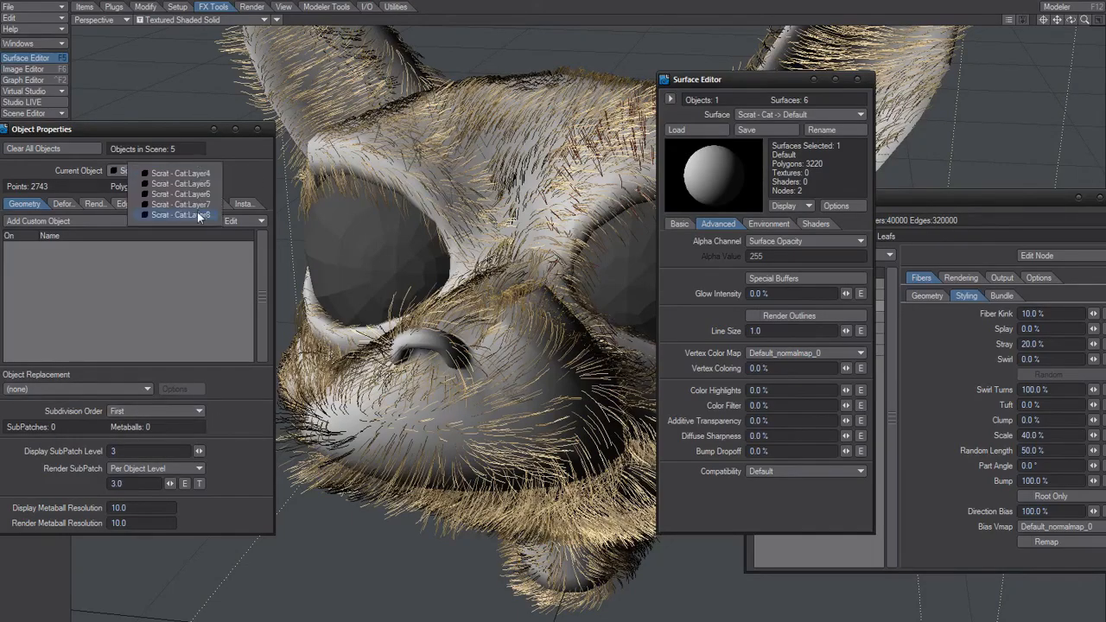
pyautogui.click(243, 161)
pyautogui.click(62, 203)
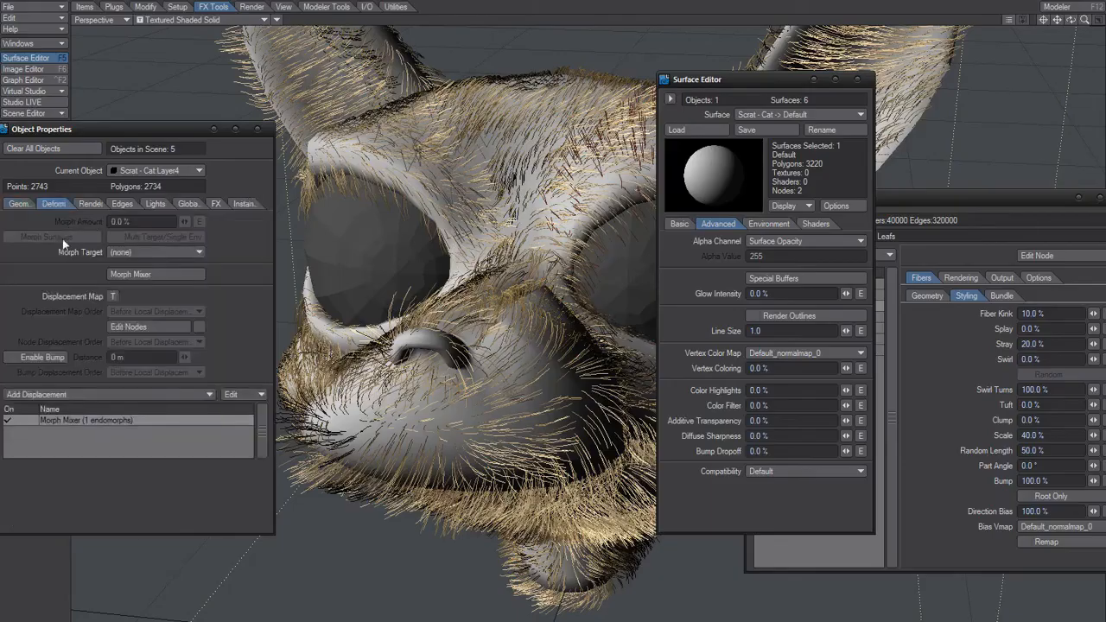
# Review the cat layer's render, deformation and geometry settings, keeping the subdivision order at First.
pyautogui.click(89, 204)
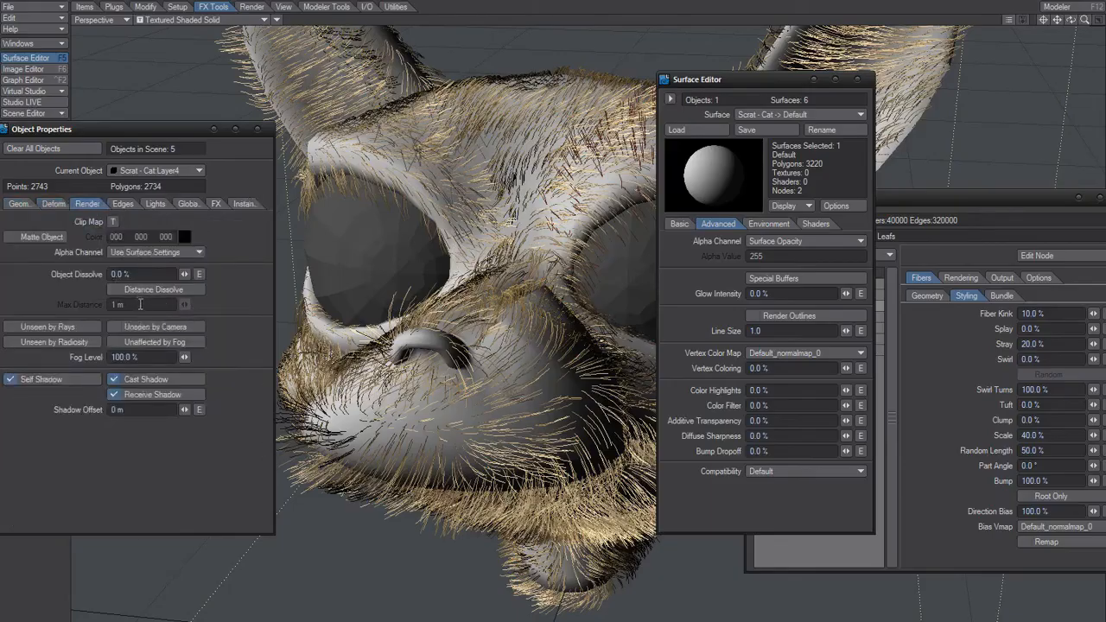
pyautogui.moveTo(184, 274)
pyautogui.mouseDown()
pyautogui.moveTo(216, 274)
pyautogui.moveTo(184, 274)
pyautogui.mouseUp()
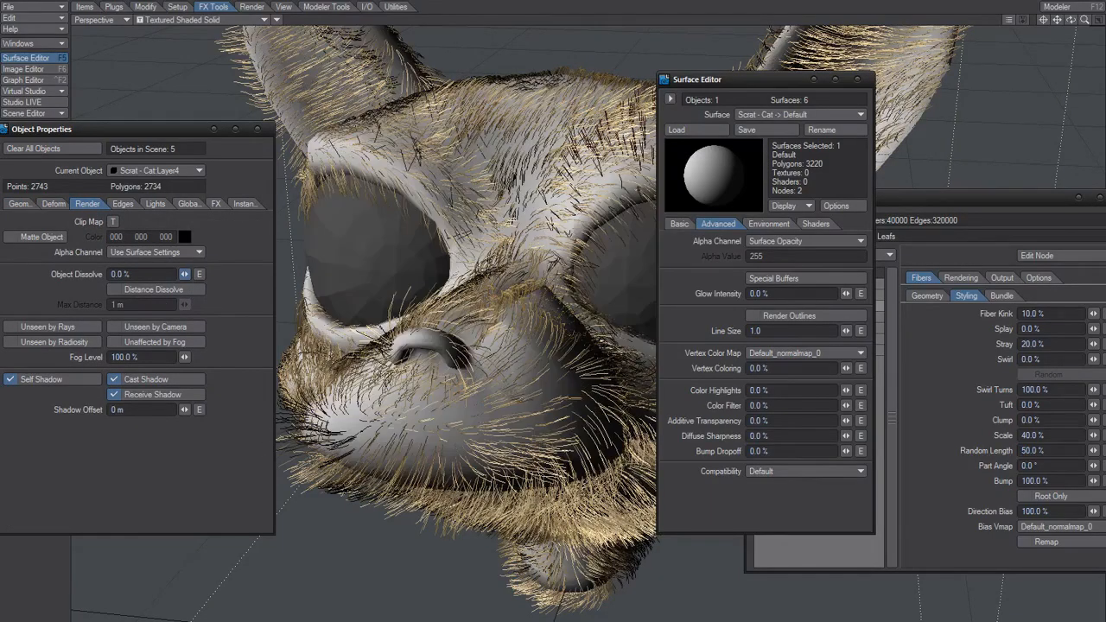
pyautogui.click(52, 204)
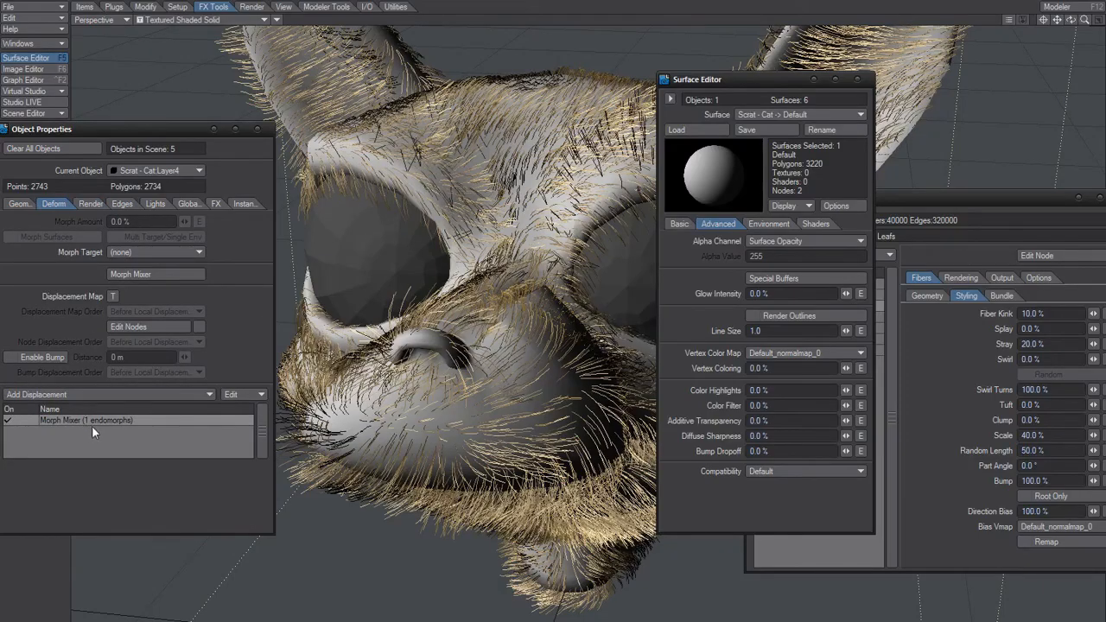
pyautogui.click(19, 203)
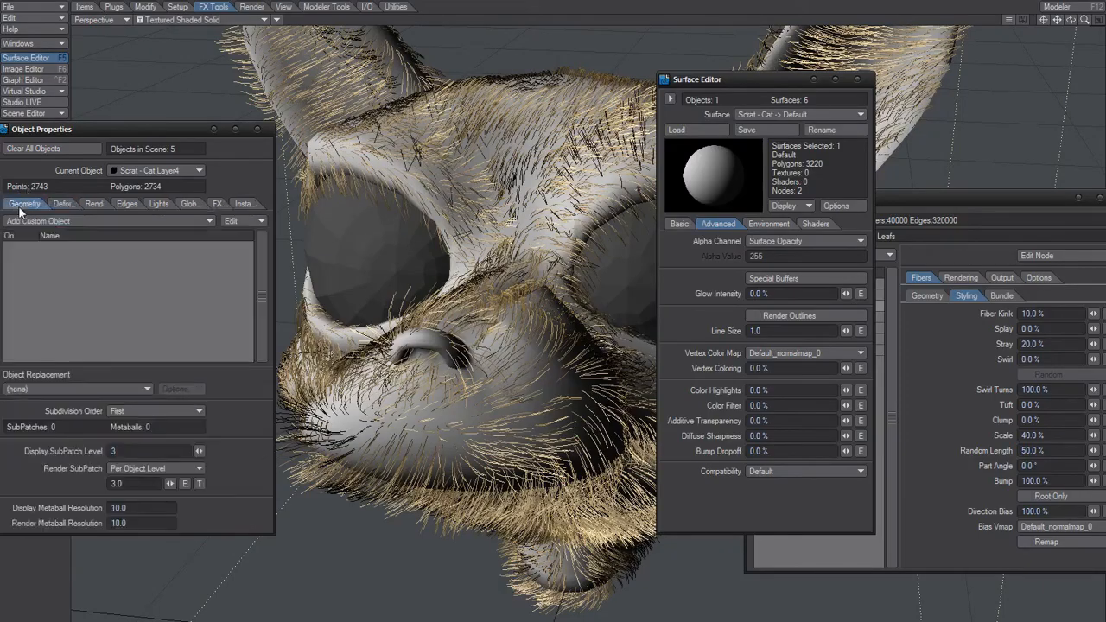
pyautogui.click(136, 412)
pyautogui.click(130, 408)
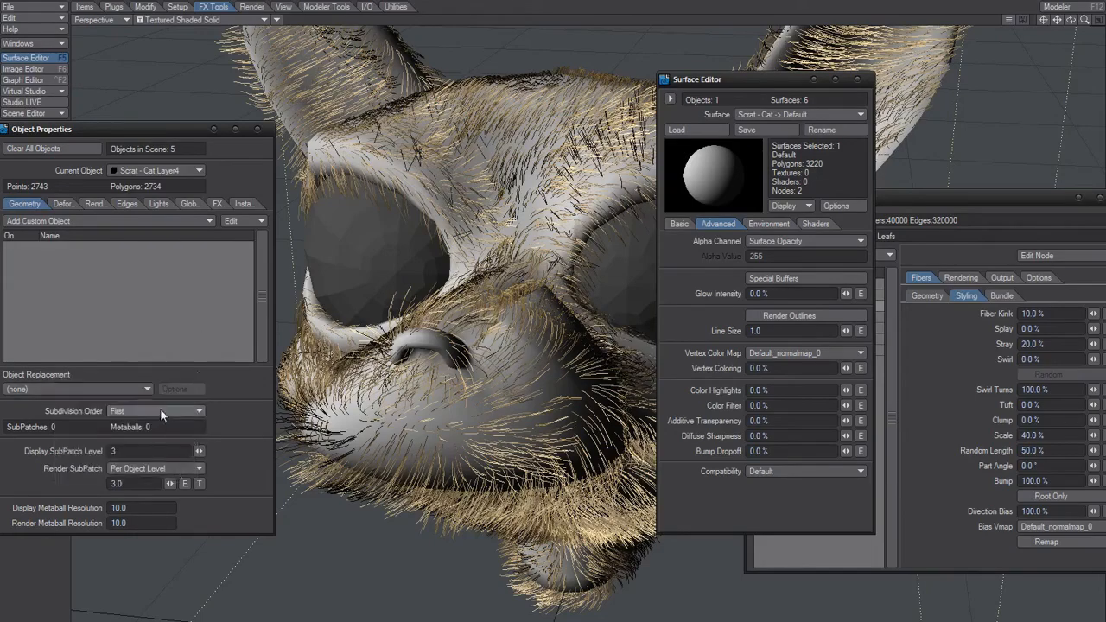
pyautogui.click(157, 407)
pyautogui.click(160, 355)
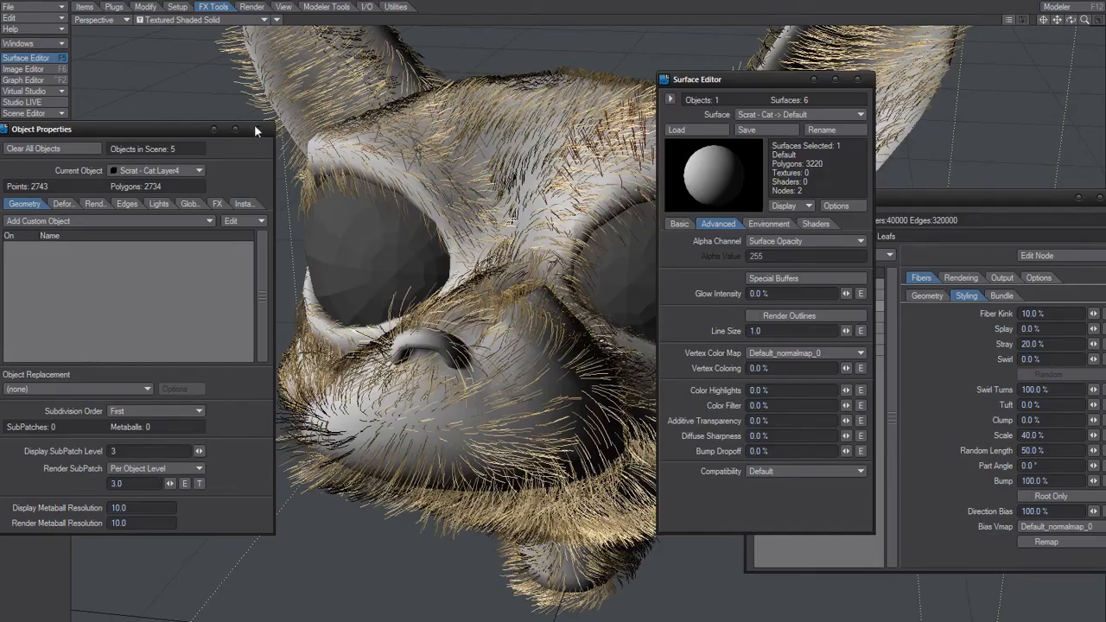
# Remove Morph Mixer from the displacement list of Scrat - Cat:Layer4.
pyautogui.keyDown('alt'); pyautogui.moveTo(522, 423); pyautogui.dragTo(406, 429); pyautogui.keyUp('alt')
pyautogui.moveTo(154, 131); pyautogui.dragTo(228, 93)
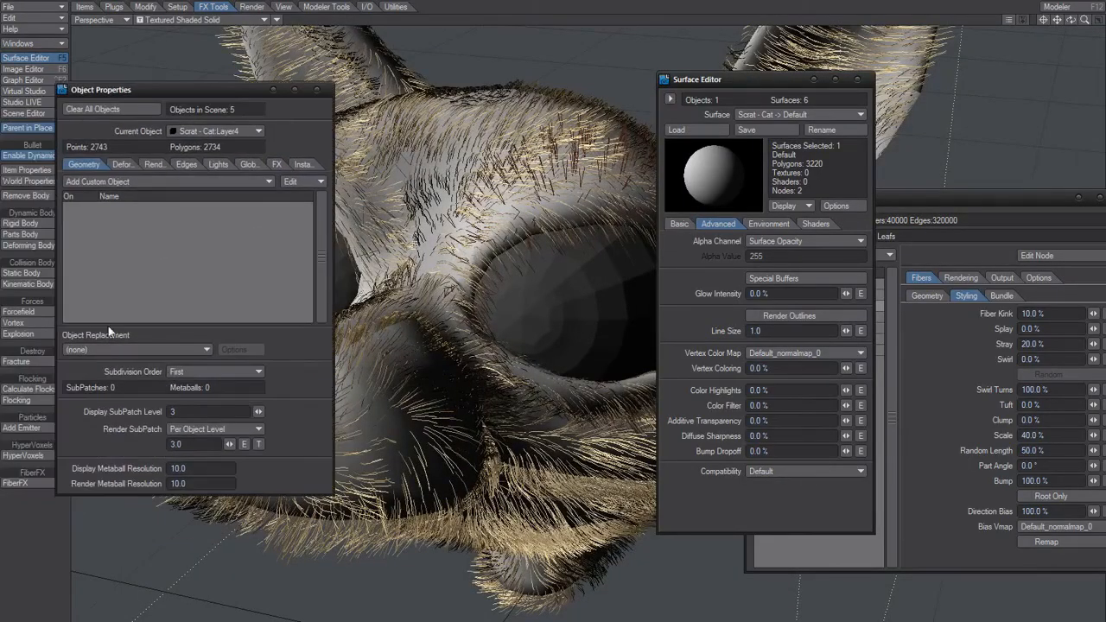
pyautogui.click(113, 165)
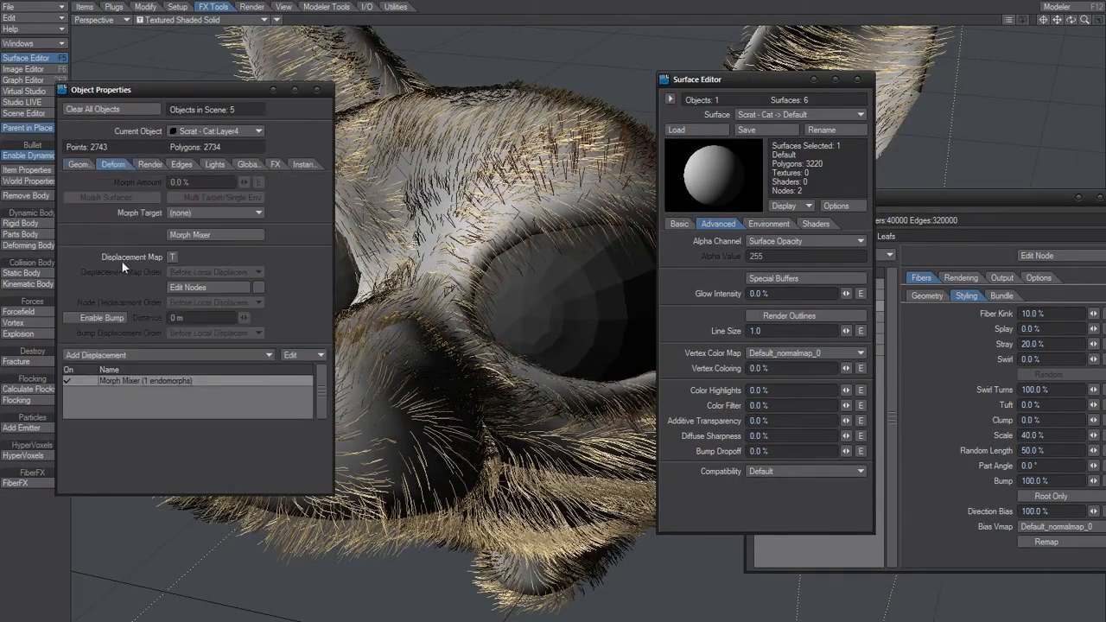
pyautogui.rightClick(165, 383)
pyautogui.click(168, 425)
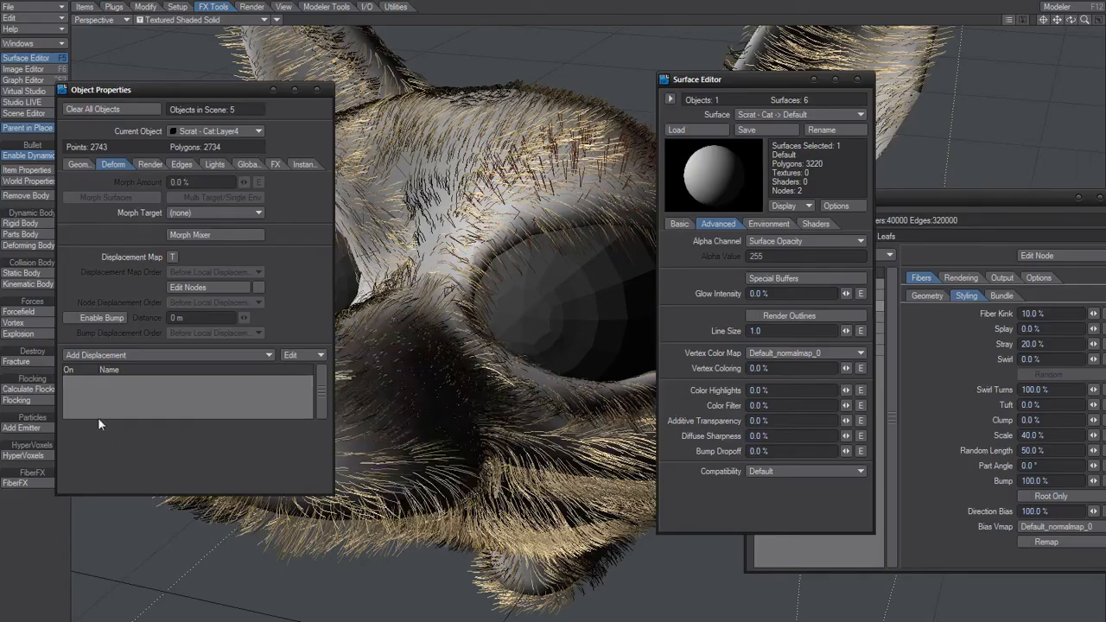
# Close the object properties, FiberFX and Surface Editor windows, and view the cat's fur from the side of the muzzle.
pyautogui.click(316, 90)
pyautogui.keyDown('alt'); pyautogui.moveTo(380, 437); pyautogui.dragTo(329, 439); pyautogui.keyUp('alt')
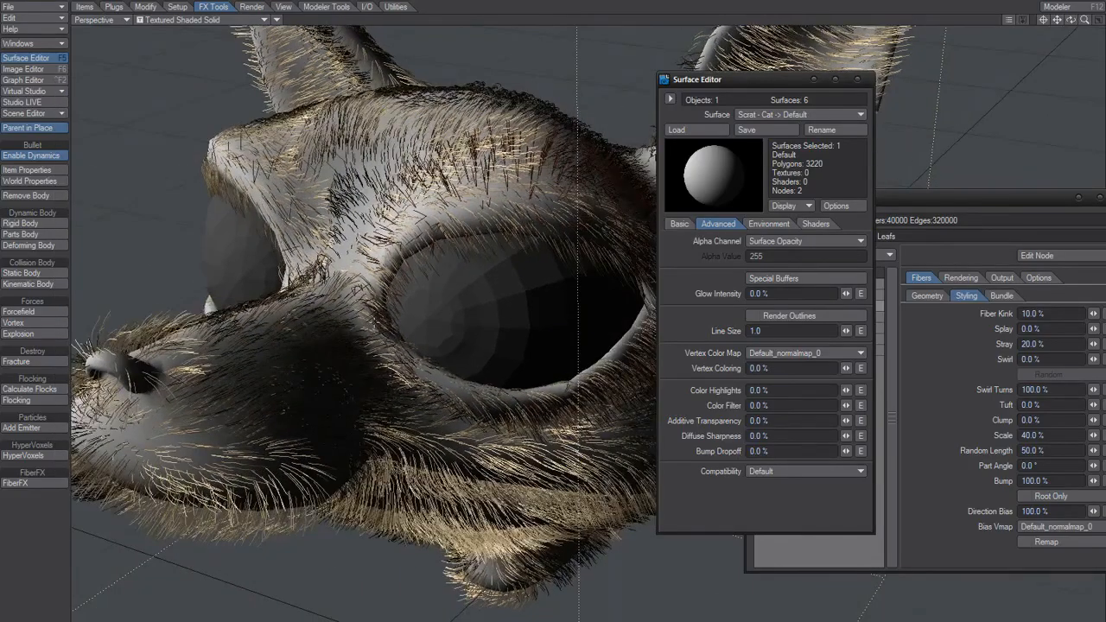
pyautogui.moveTo(941, 202); pyautogui.dragTo(870, 244)
pyautogui.click(1047, 239)
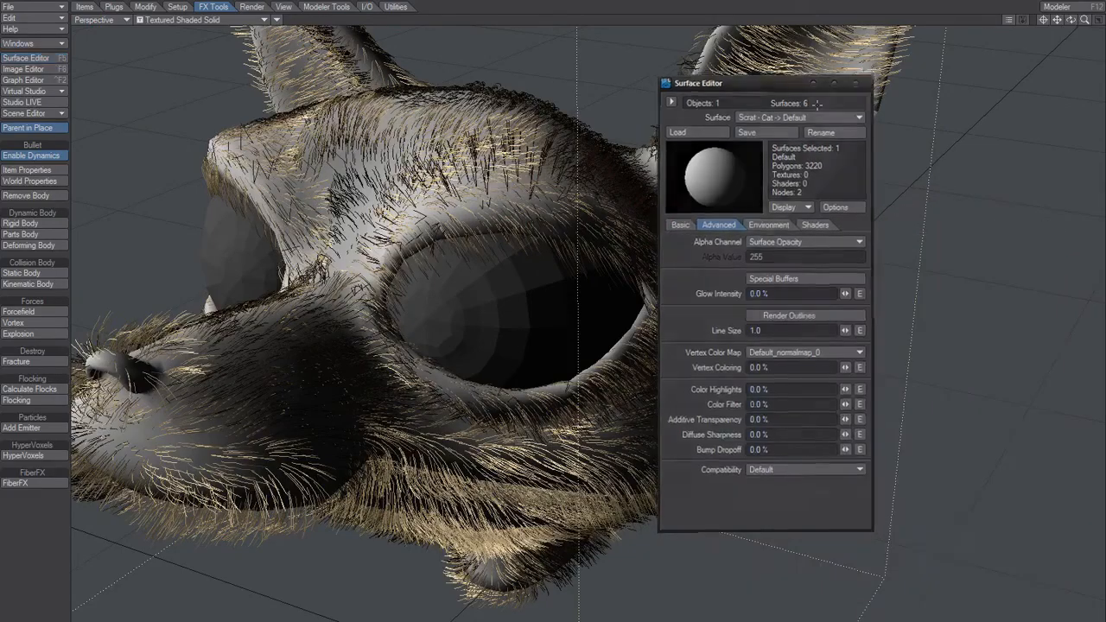
pyautogui.click(857, 79)
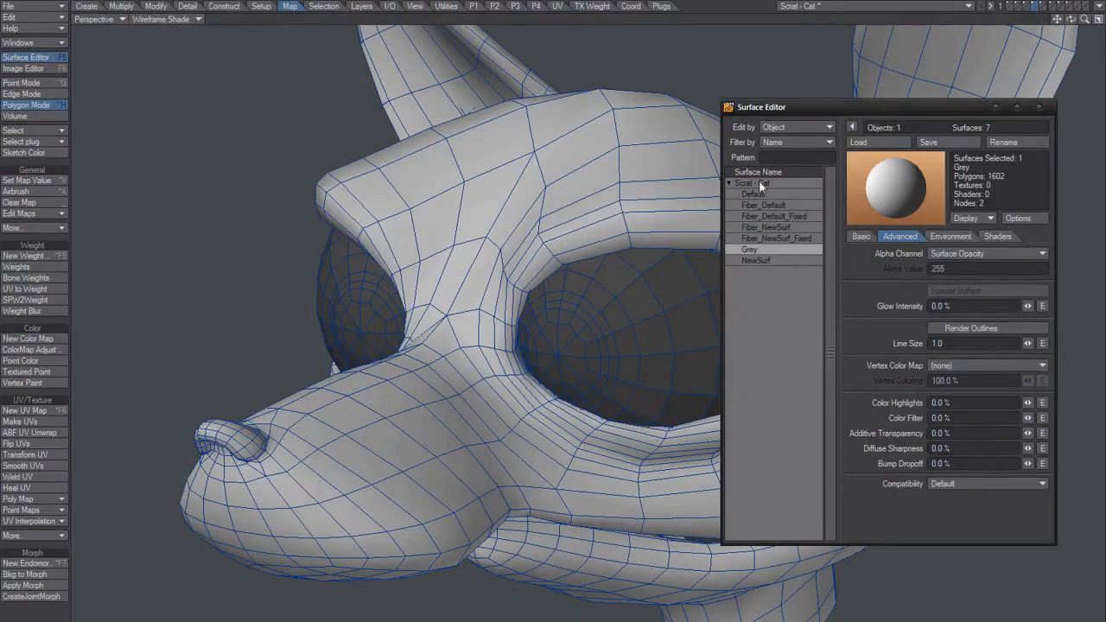
# In Modeler, set the Default surface's vertex coloring to 100% and inspect the normal-map colors around the eye and muzzle.
pyautogui.click(764, 194)
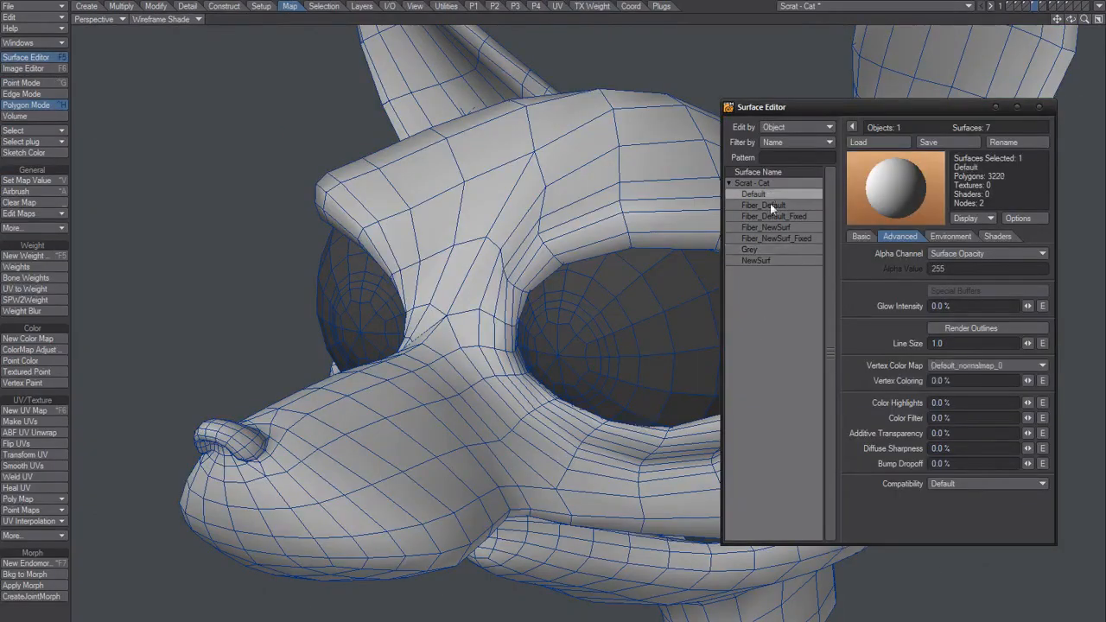
pyautogui.click(958, 380)
pyautogui.write('100')
pyautogui.press('Tab')
pyautogui.keyDown('alt'); pyautogui.moveTo(591, 434); pyautogui.dragTo(469, 465); pyautogui.keyUp('alt')
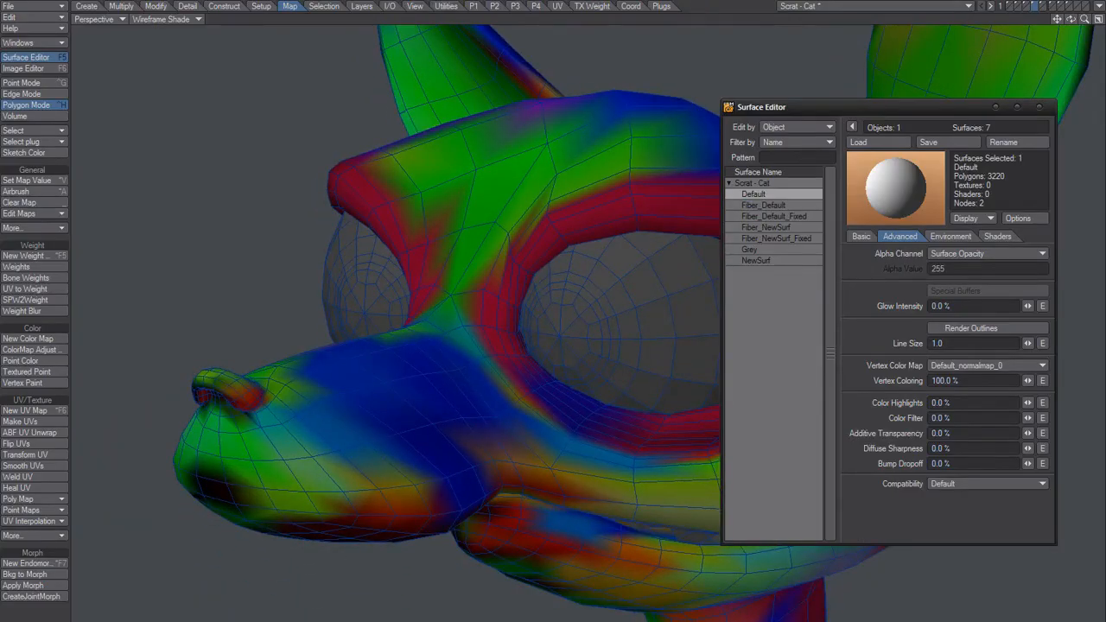
pyautogui.keyDown('alt'); pyautogui.moveTo(502, 447); pyautogui.dragTo(518, 400); pyautogui.keyUp('alt')
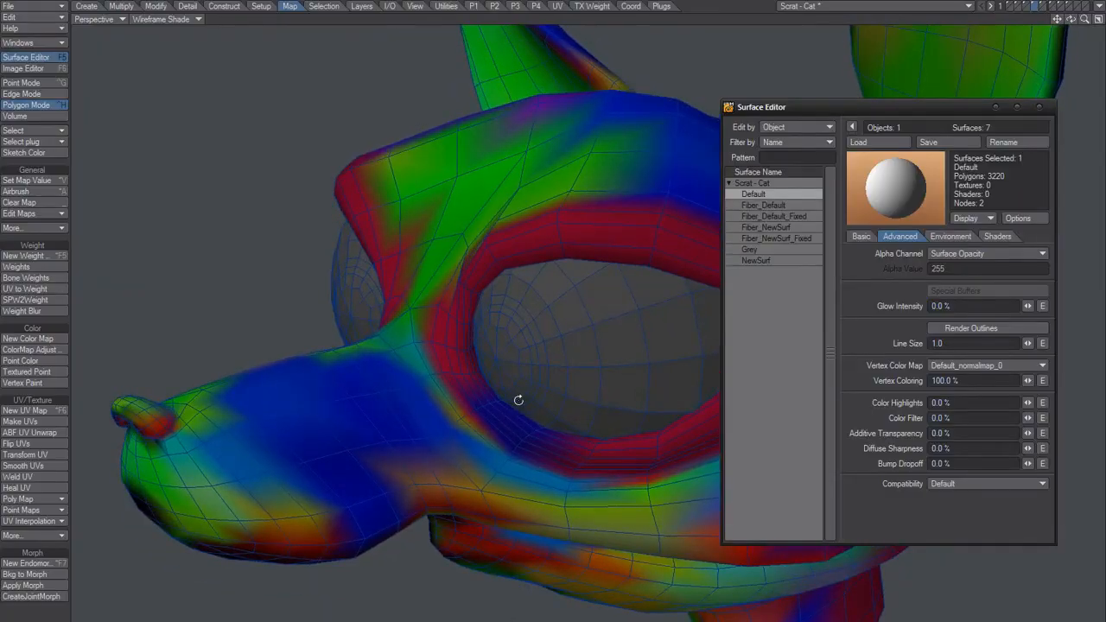